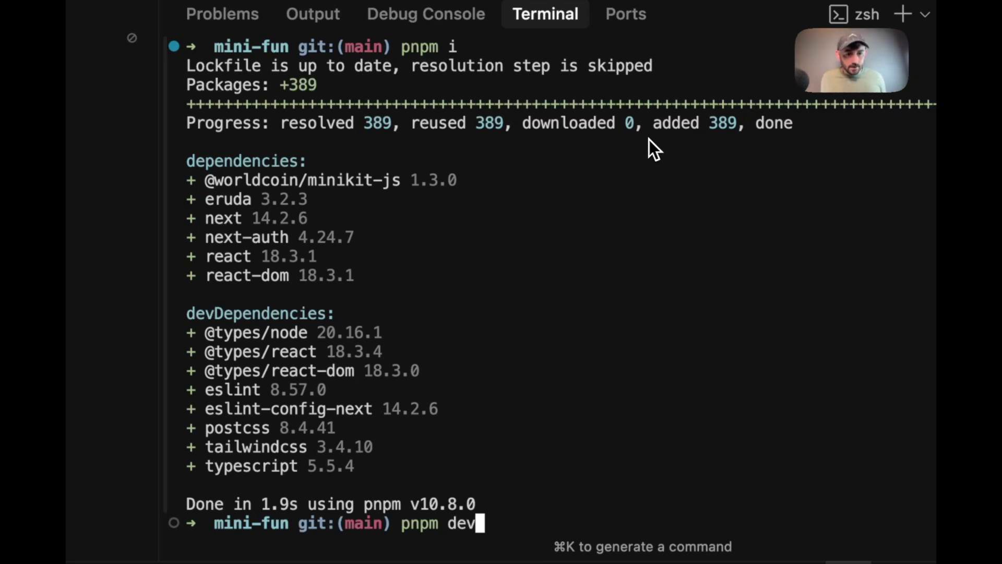
Start the mini-fun development server with pnpm dev.
key("Return")
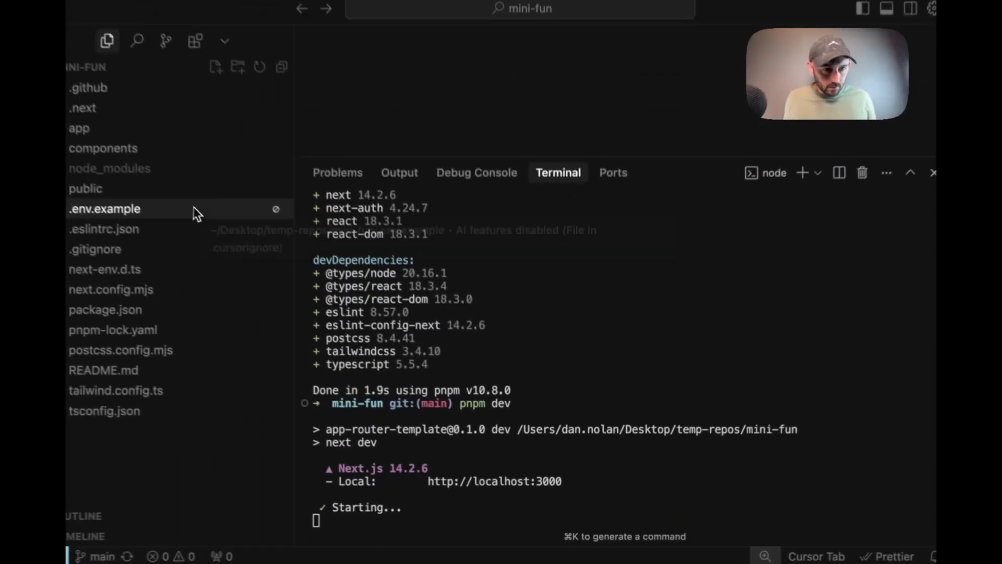
Duplicate the .env.example file in the project root and rename the copy as .env.
left_click(208, 224)
scroll(468, 164, "down", 1)
scroll(469, 165, "up", 1)
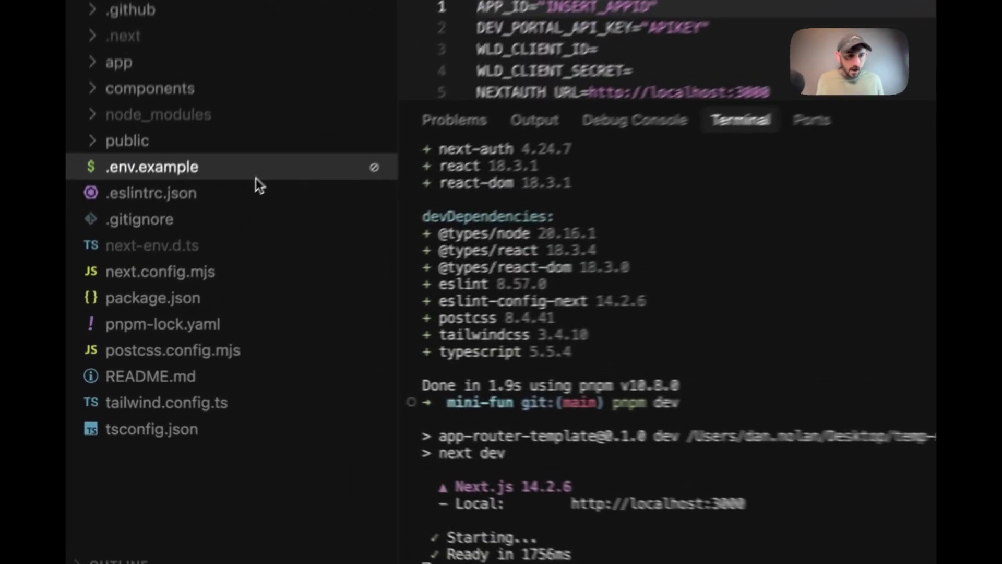
key("super+v")
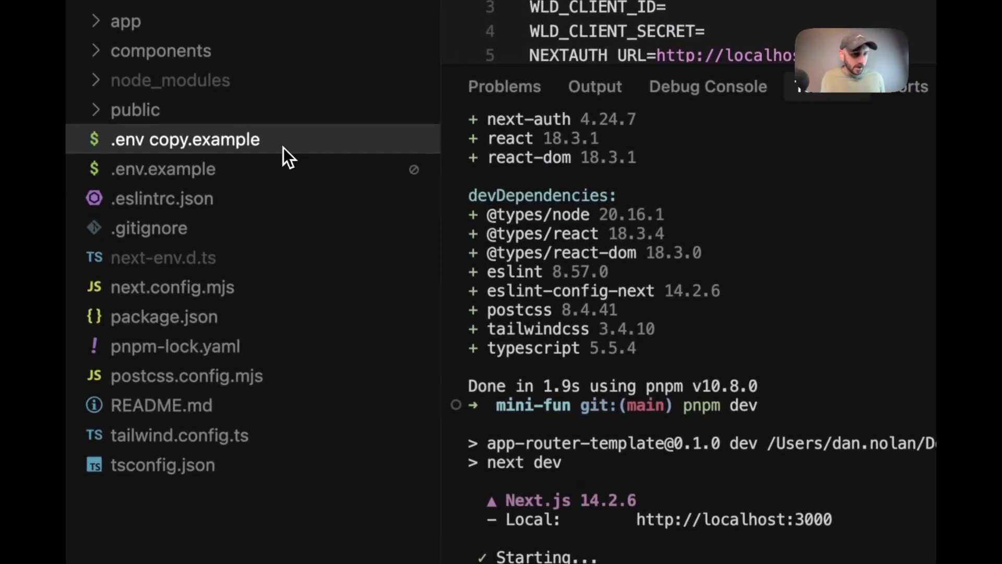
right_click(283, 146)
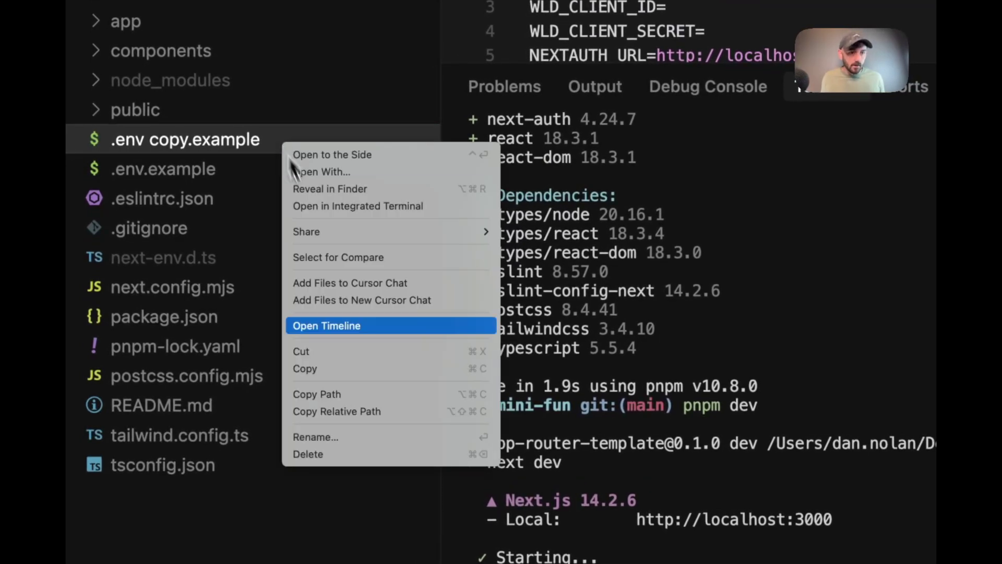
left_click(409, 443)
key("super+Right")
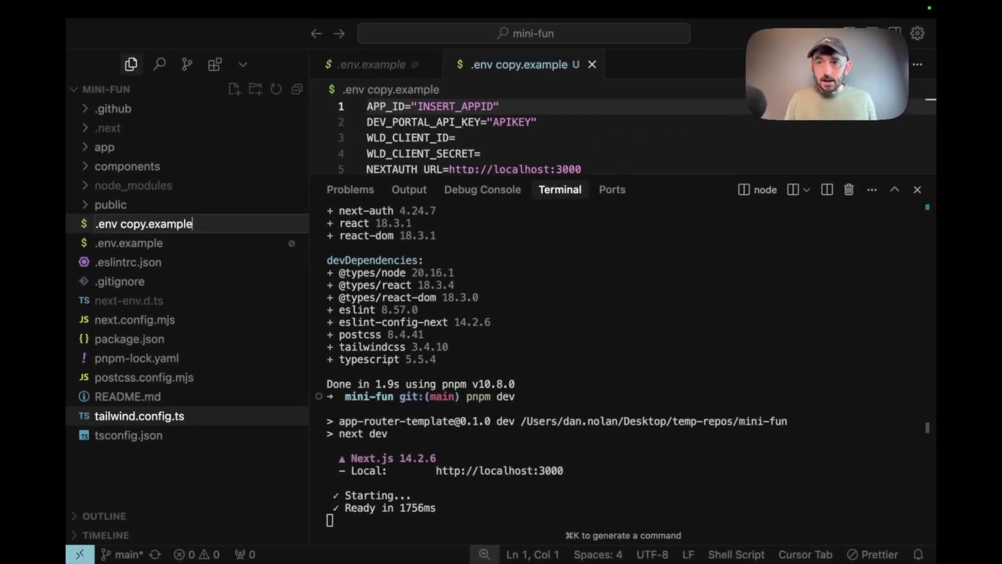
key("BackSpace")
key("BackSpace")
key("BackSpace")
key("BackSpace")
key("BackSpace")
key("BackSpace")
key("BackSpace")
key("BackSpace")
key("BackSpace")
key("BackSpace")
key("BackSpace")
key("BackSpace")
key("BackSpace")
key("Return")
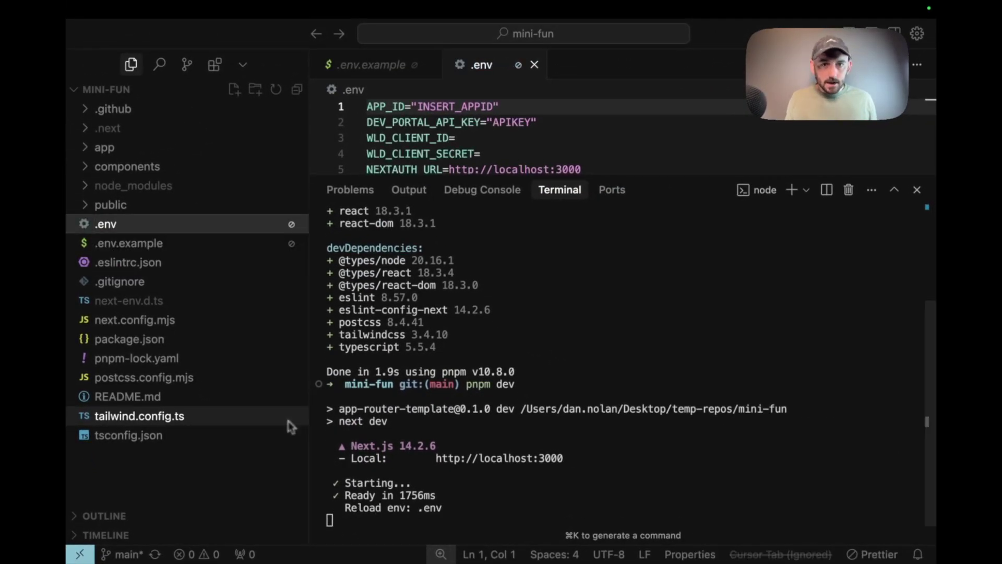
Delete the APP_ID and DEV_PORTAL_API_KEY lines from .env, save it, and enlarge the editor area above the terminal.
scroll(517, 155, "down", 1)
scroll(519, 153, "up", 1)
left_click(432, 139)
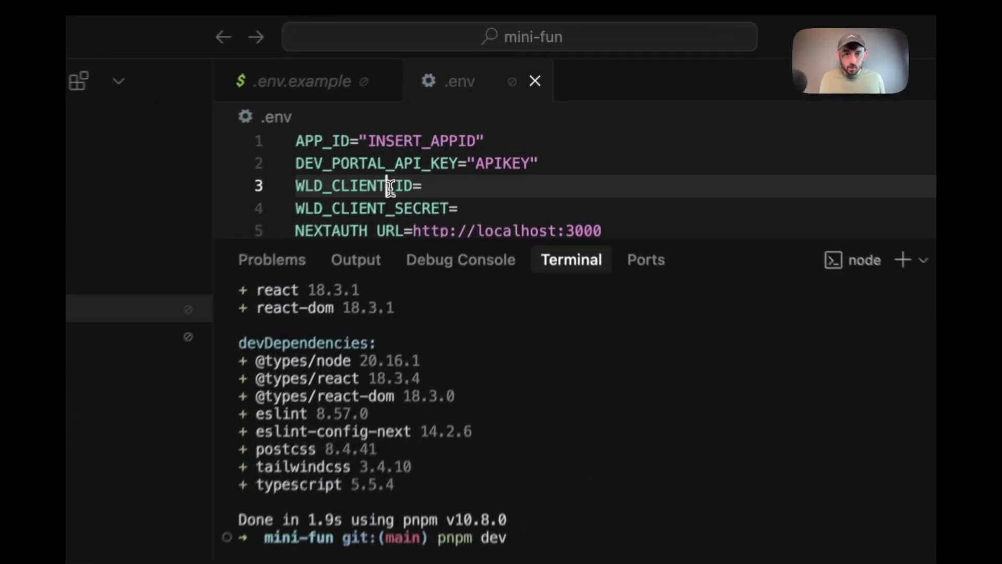
double_click(391, 186)
double_click(437, 207)
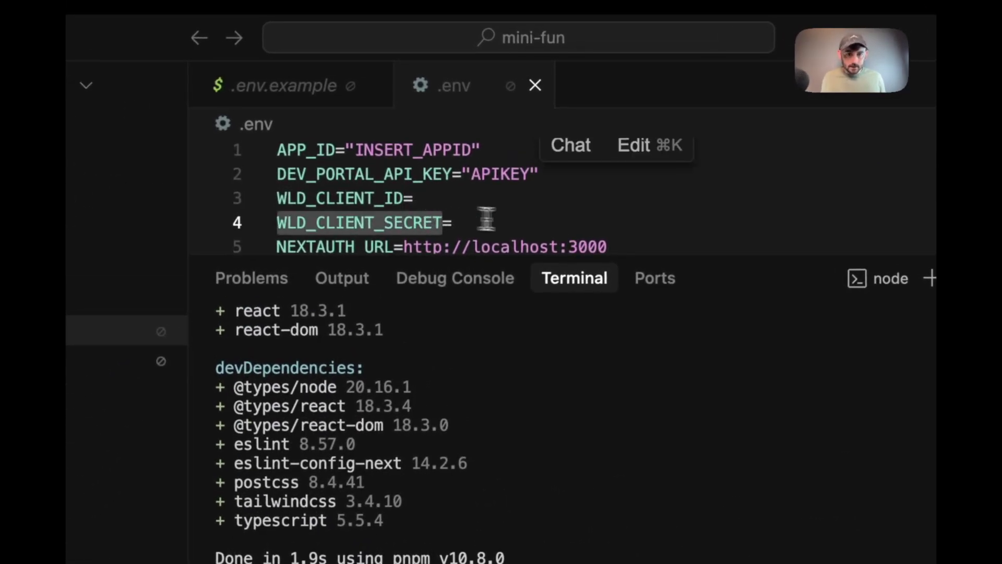
left_click(395, 244)
left_click(637, 226)
key("Up")
key("Up")
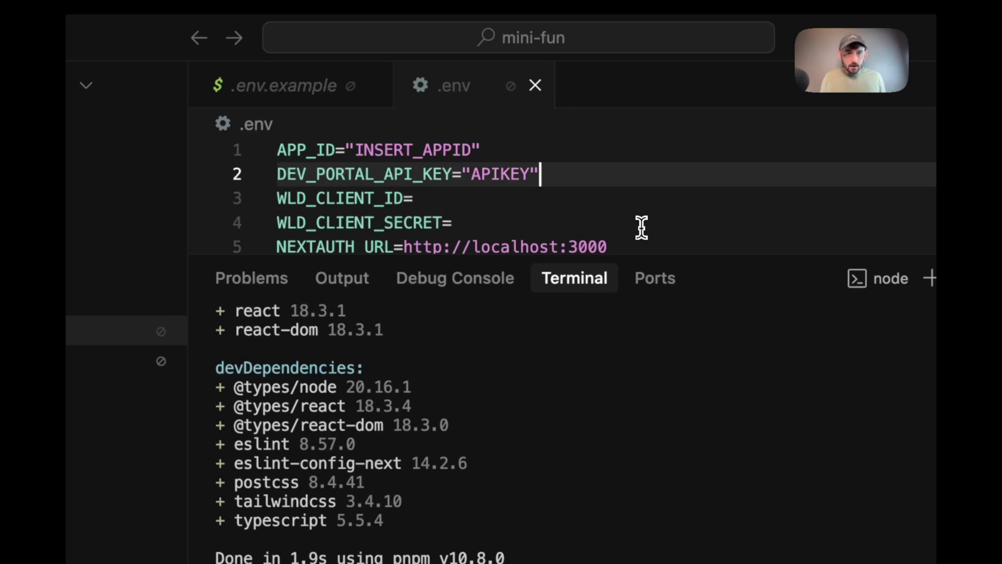
key("super+shift+Up")
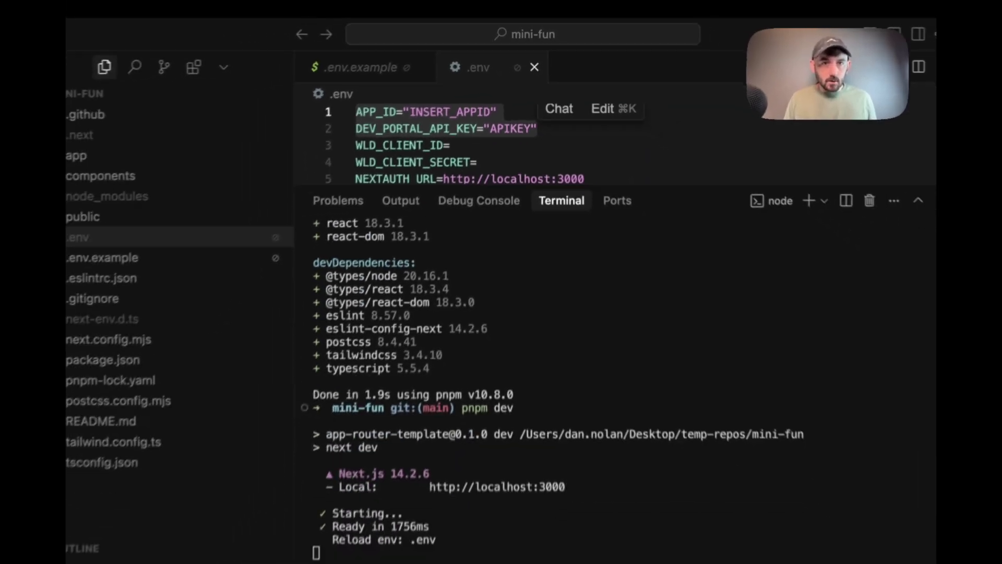
key("BackSpace")
key("Delete")
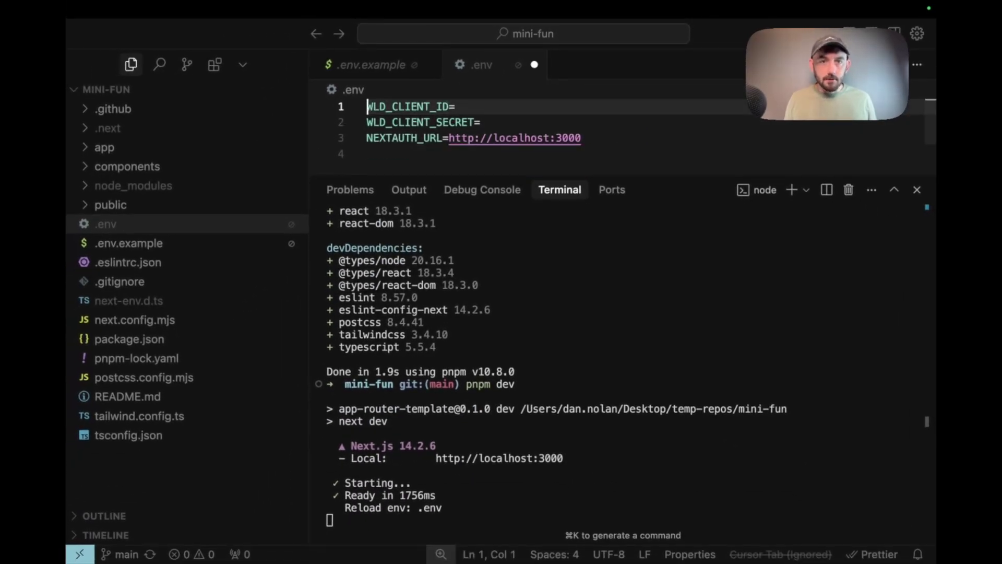
key("super+s")
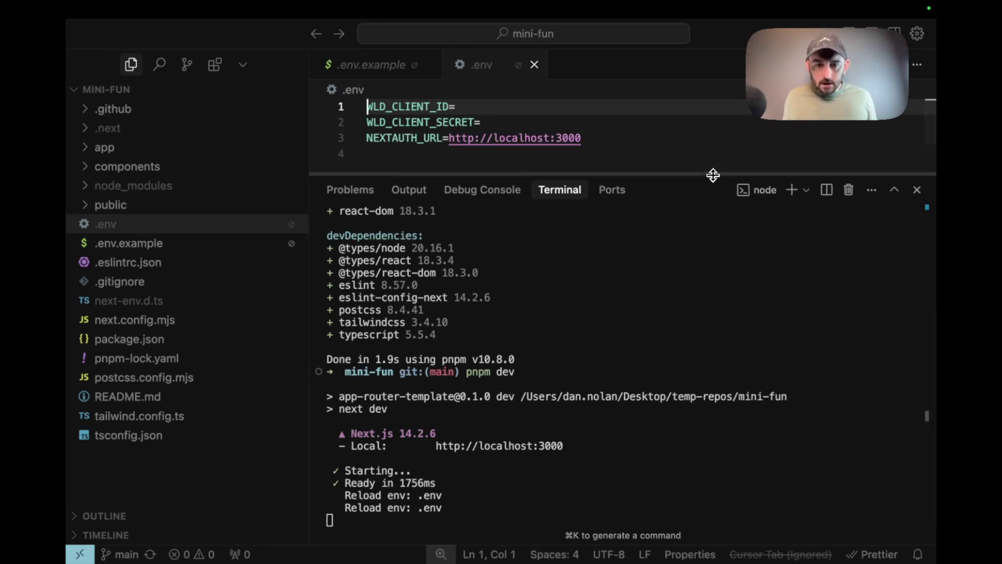
left_click_drag(714, 175, 713, 326)
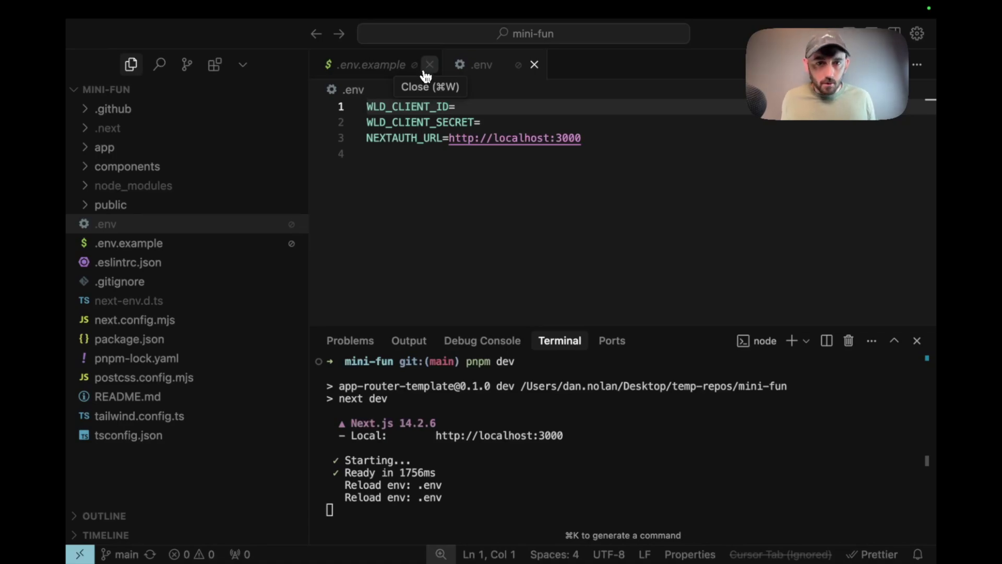
Switch to the World Developer Portal in the browser and start a new app there.
key("ctrl+Left")
key("ctrl+Right")
key("ctrl+Right")
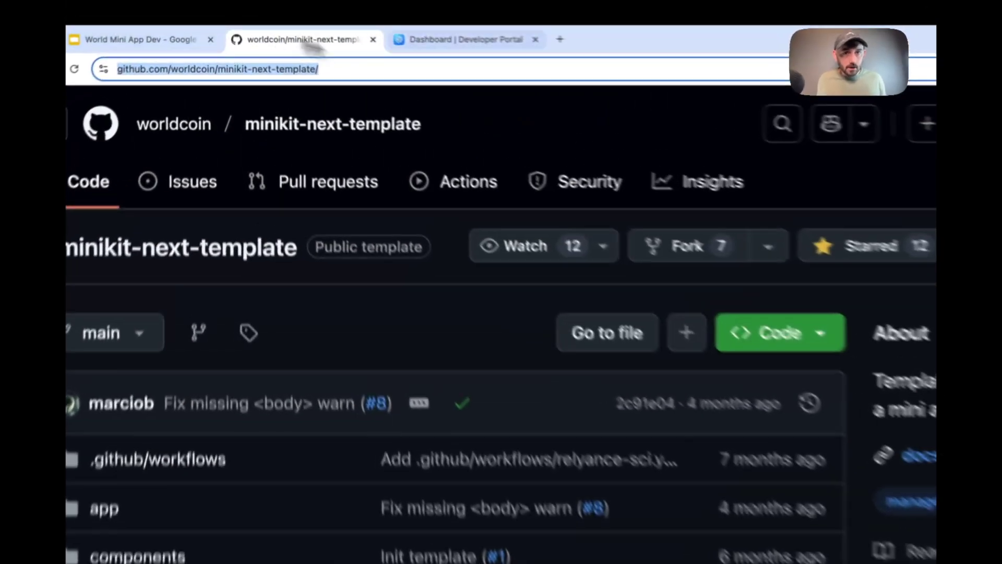
left_click(462, 39)
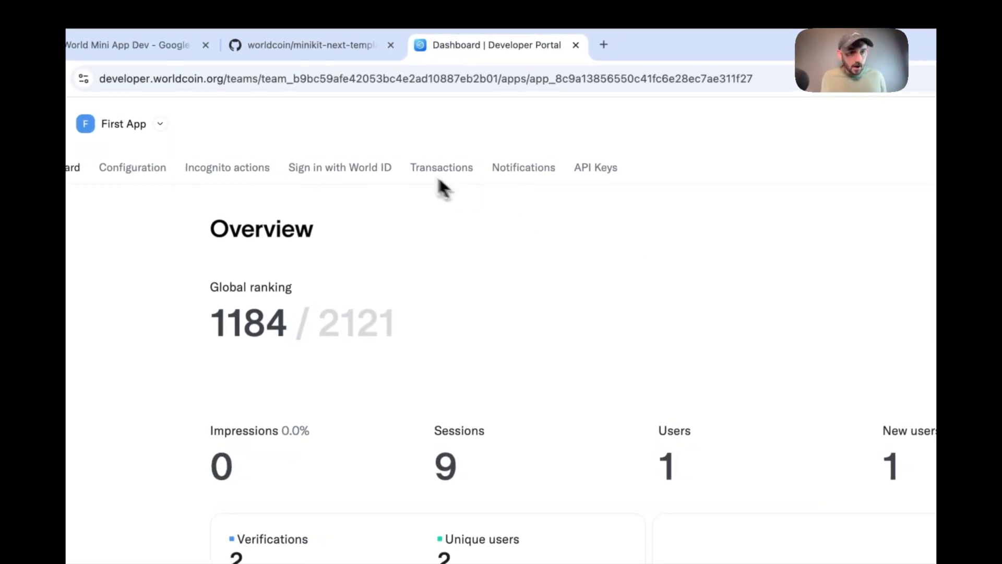
left_click(142, 124)
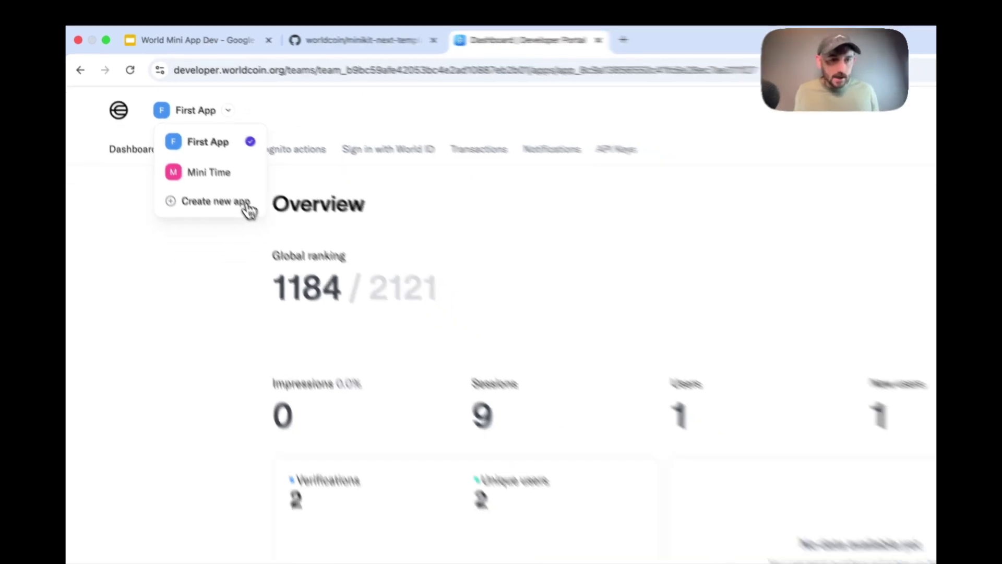
left_click(246, 205)
Create the mini app with the name "Mini fun" and the category Gaming, leaving the app URL empty.
left_click(472, 300)
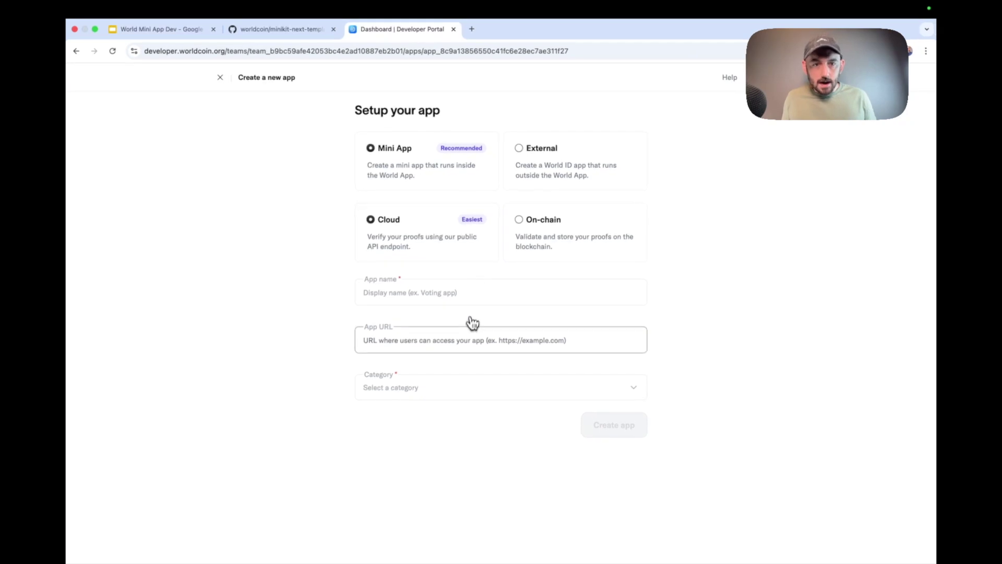
type("Mini fun")
key("Tab")
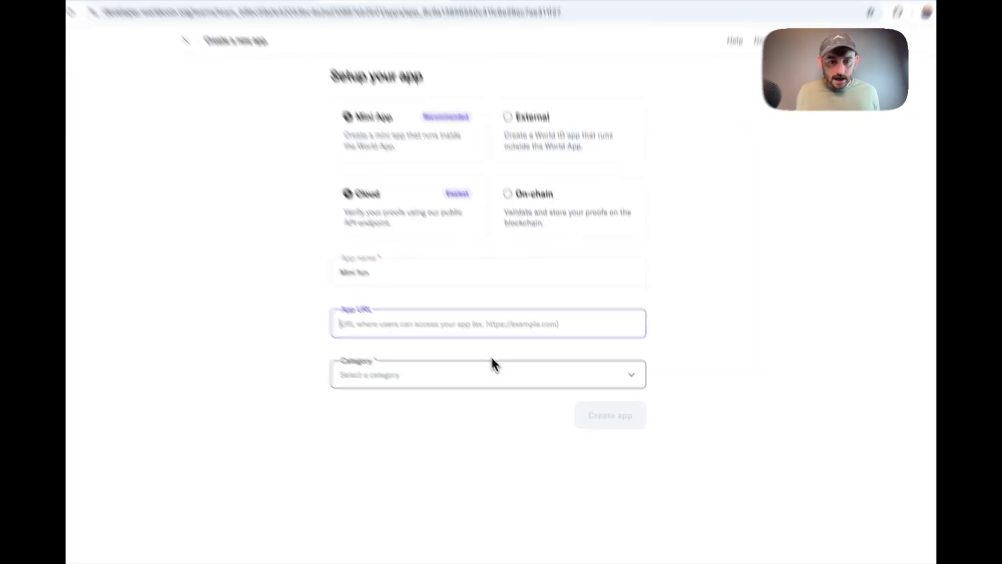
left_click(494, 369)
scroll(480, 396, "down", 3)
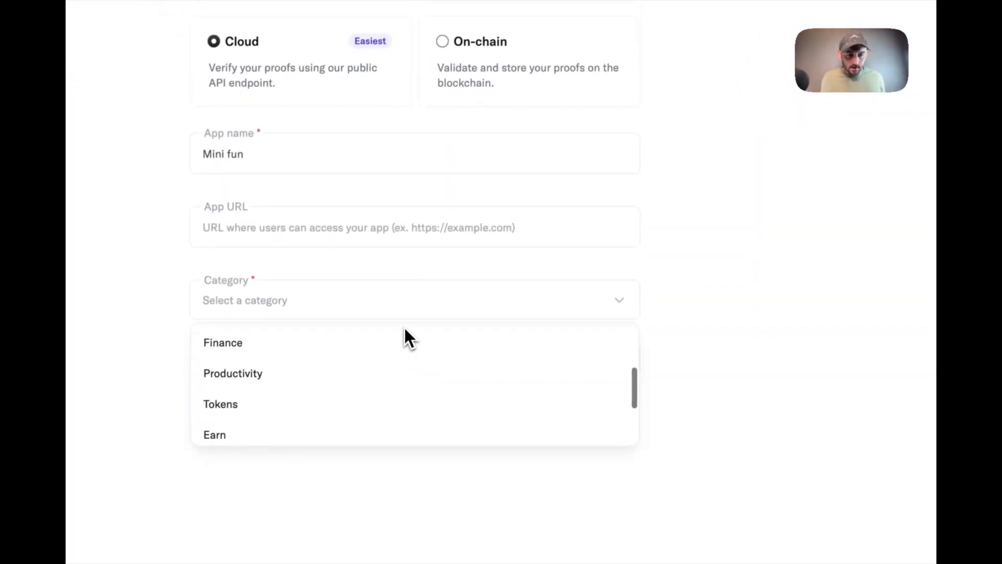
scroll(386, 360, "up", 3)
left_click(347, 410)
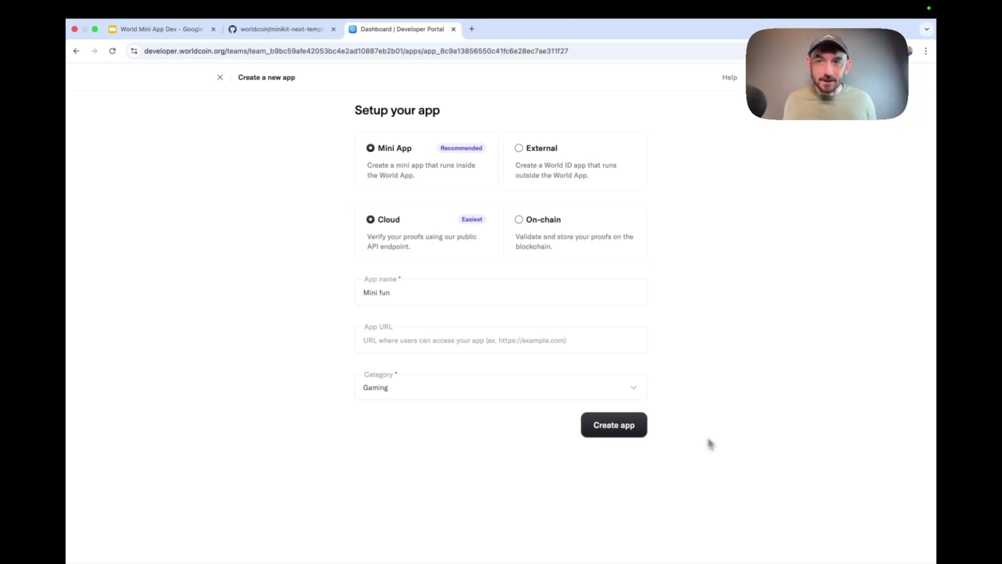
left_click(627, 422)
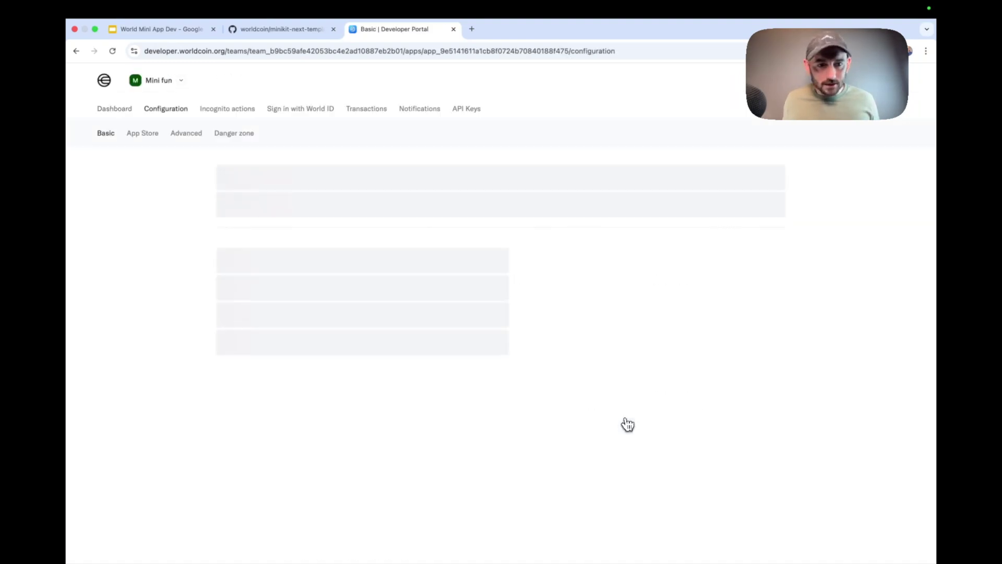
Copy the client ID from the app's Sign in with World ID settings into WLD_CLIENT_ID in the .env file in Cursor.
scroll(571, 347, "down", 1)
scroll(572, 347, "up", 1)
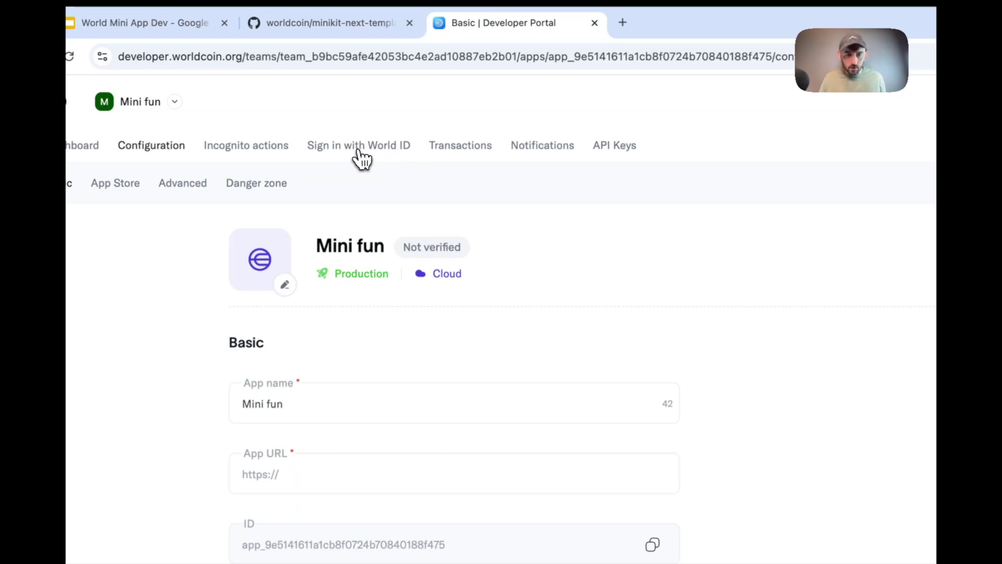
left_click(358, 149)
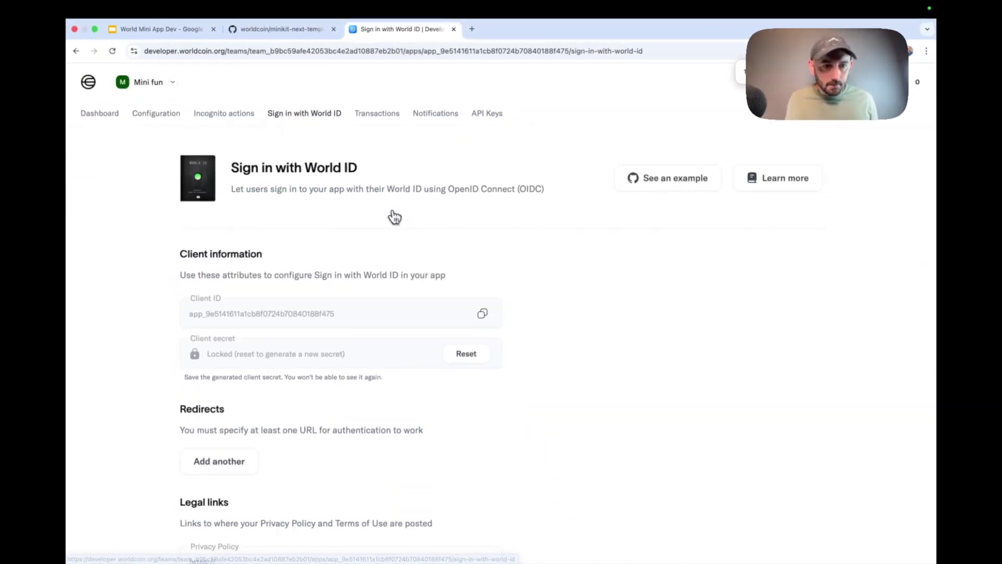
scroll(395, 217, "down", 1)
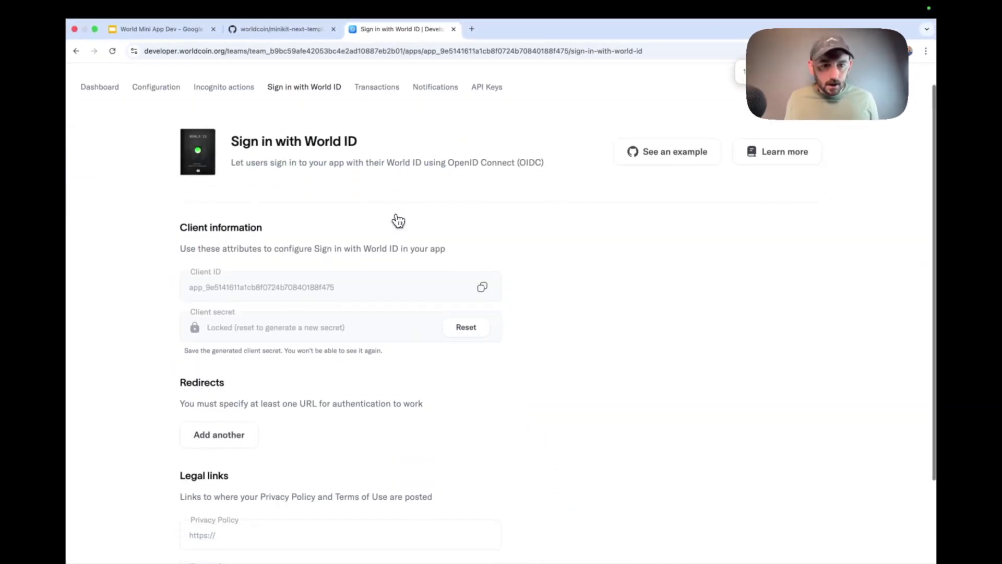
left_click(482, 291)
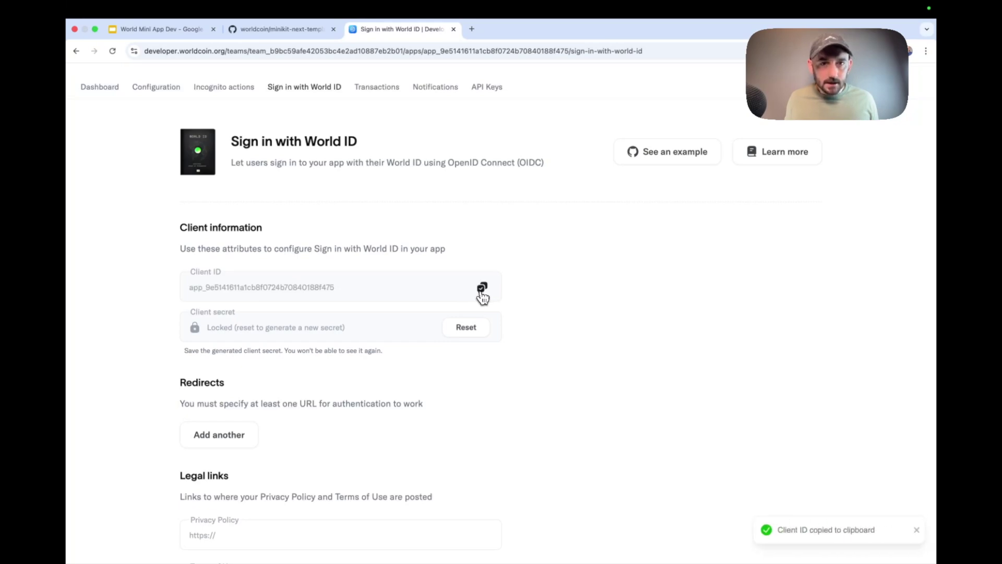
key("super+Tab")
left_click(500, 105)
key("super+v")
Generate a new client secret in the Developer Portal and paste it as the WLD_CLIENT_SECRET value in .env.
key("super+Tab")
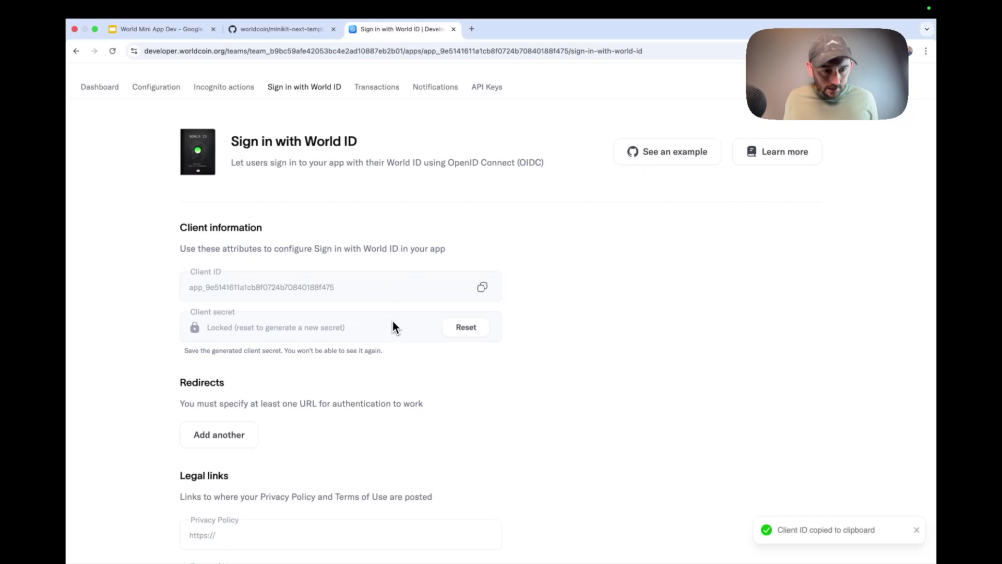
left_click(474, 328)
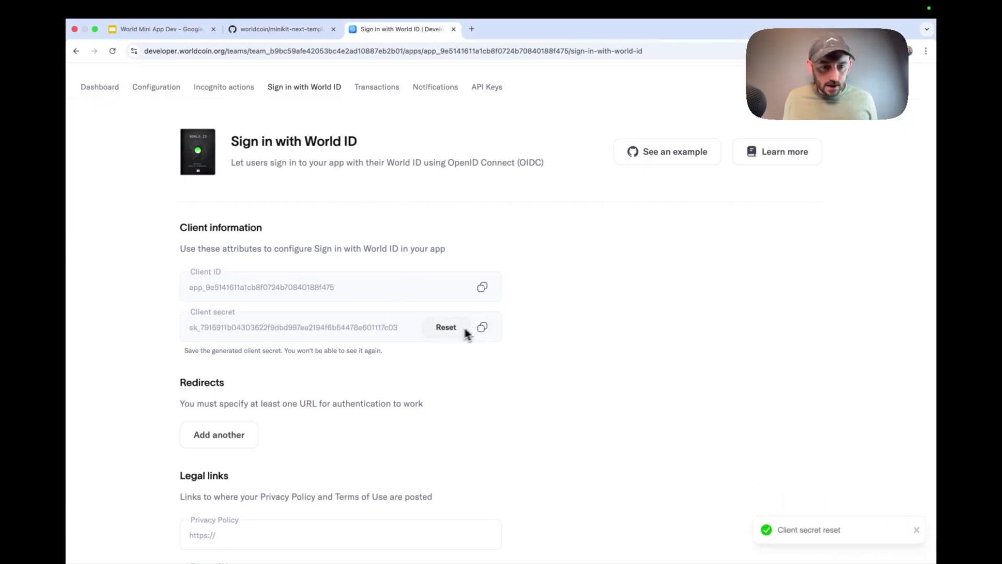
left_click(482, 327)
key("super+Tab")
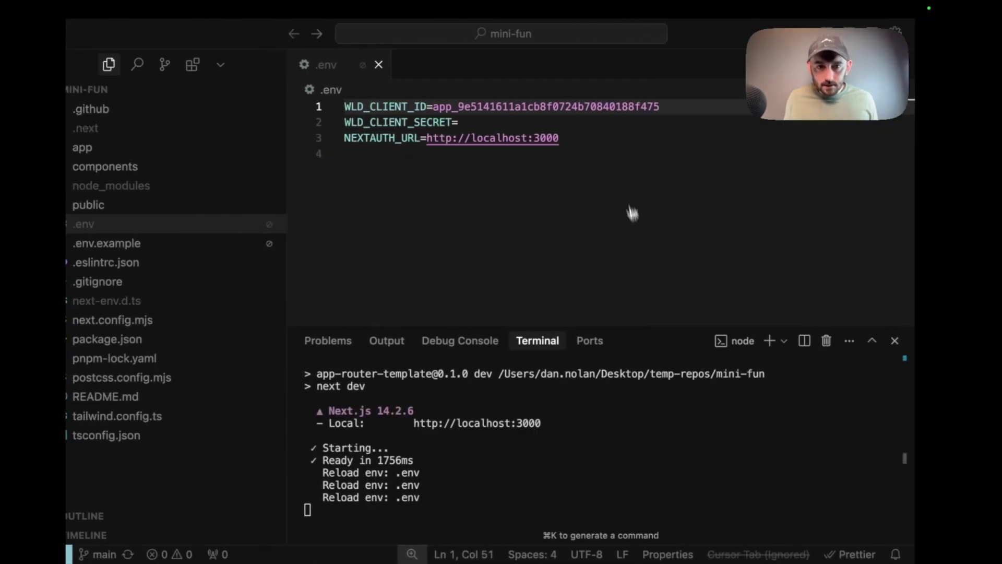
left_click(565, 125)
key("super+v")
left_click(629, 151)
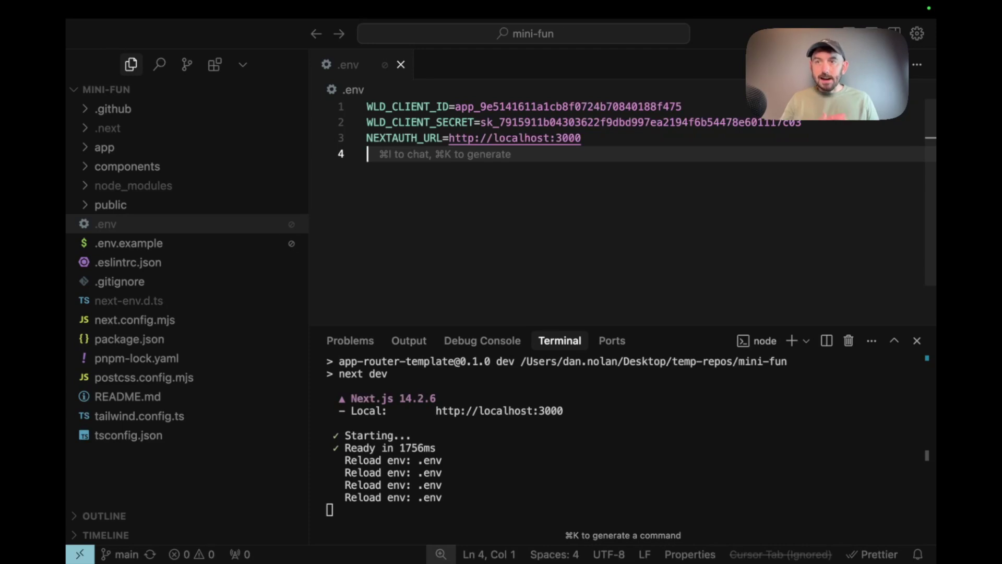
left_click(562, 140, "super")
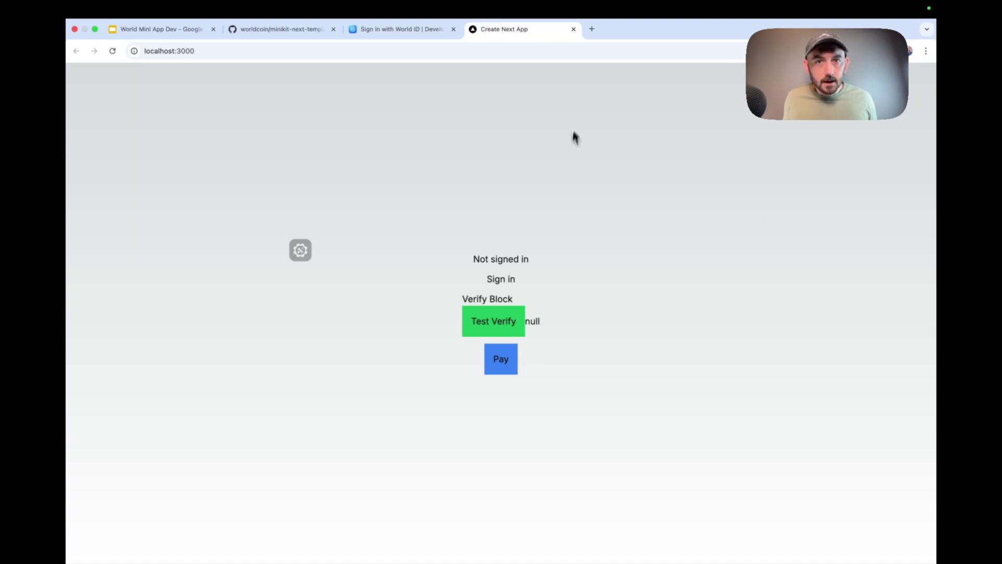
left_click(531, 49)
left_click(527, 50)
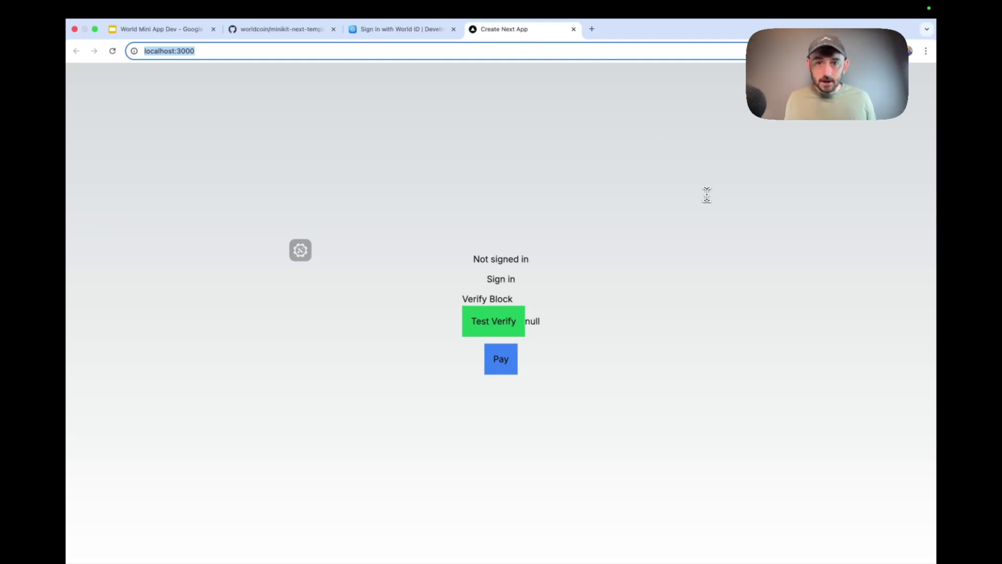
Switch to Cursor, open a new terminal and run "ngrok http 3000" to tunnel the local dev server.
key("super+Tab")
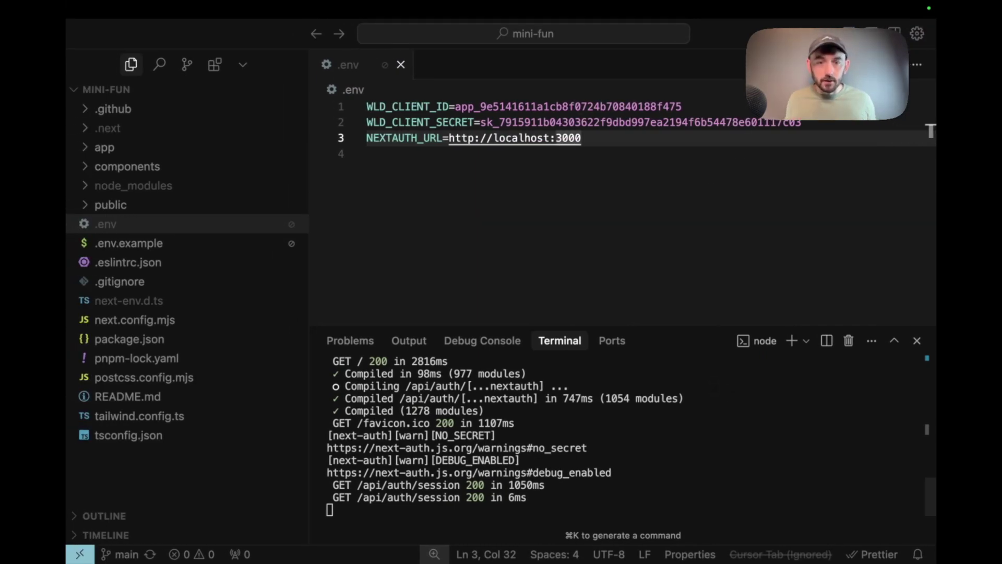
right_click(700, 389)
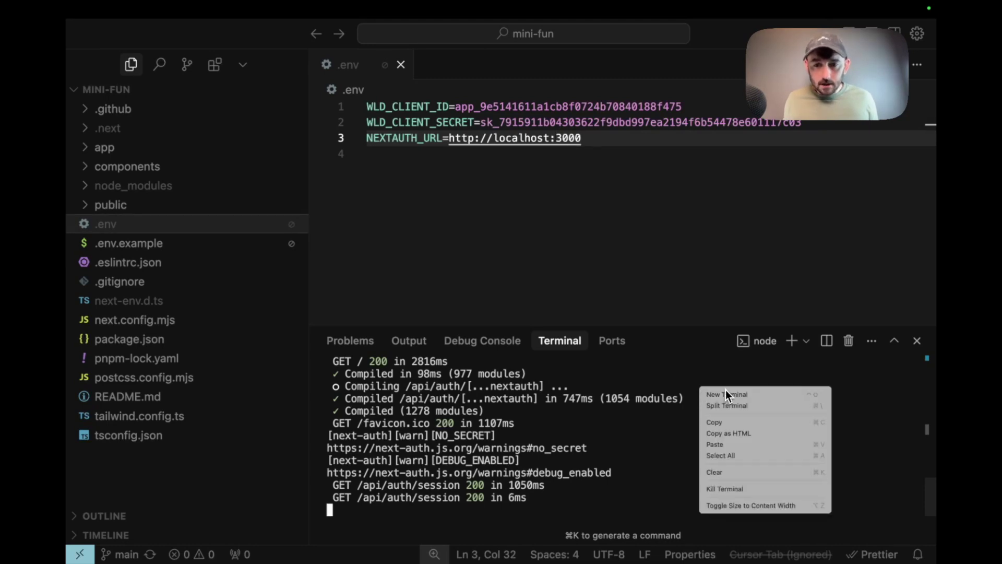
left_click(726, 394)
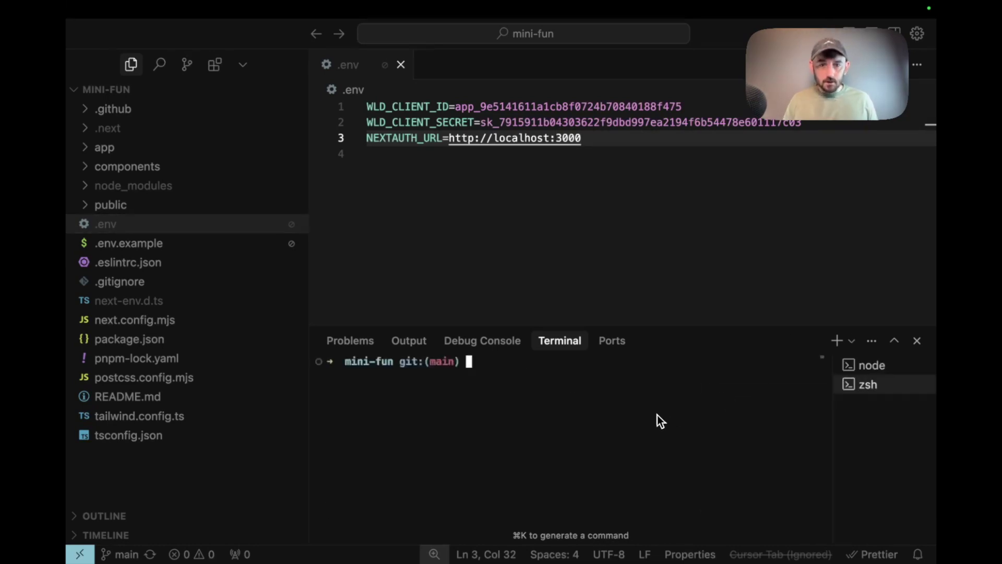
type("ngrok ht")
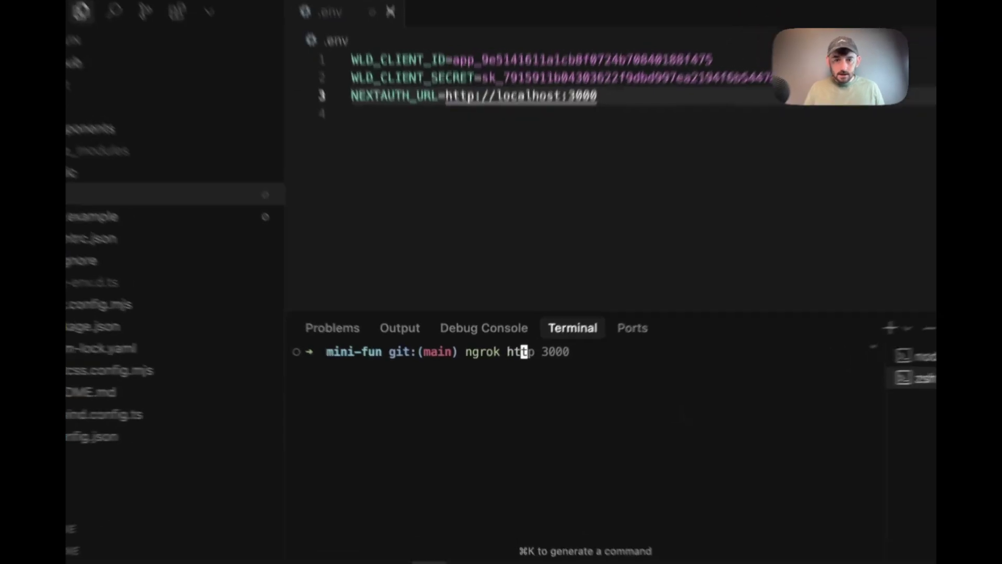
type("tp 3000")
key("Return")
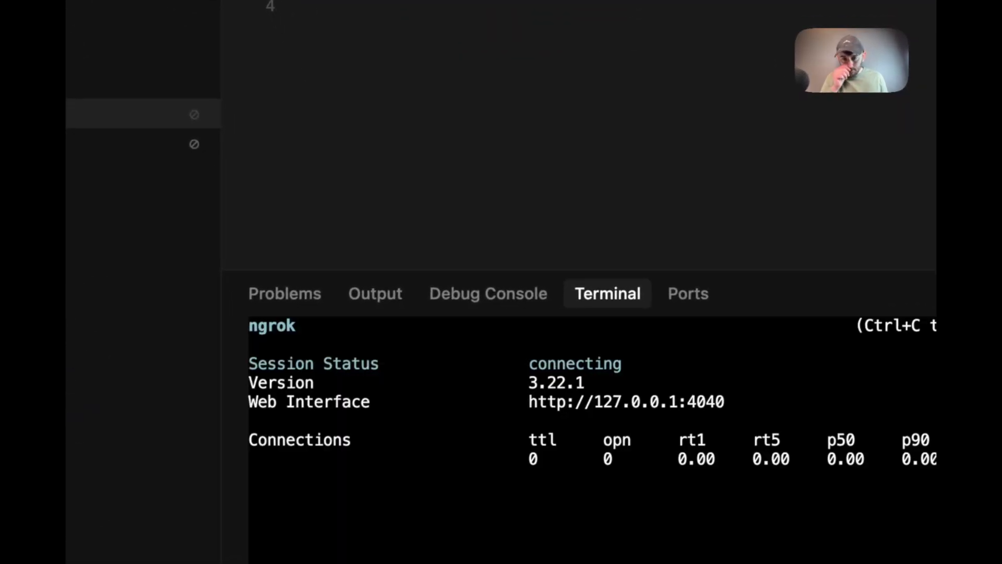
mouse_move(929, 470)
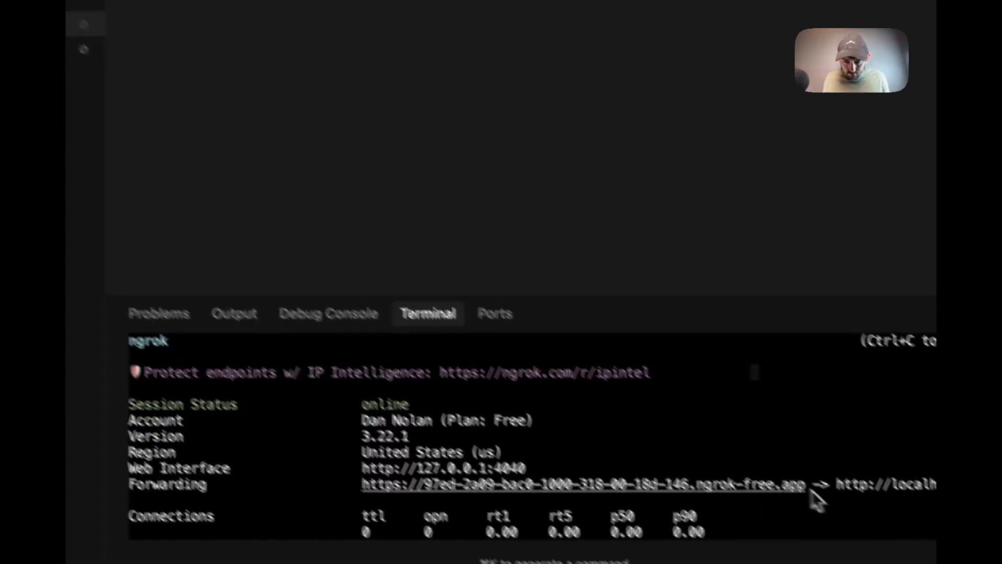
double_click(373, 484)
key("super+c")
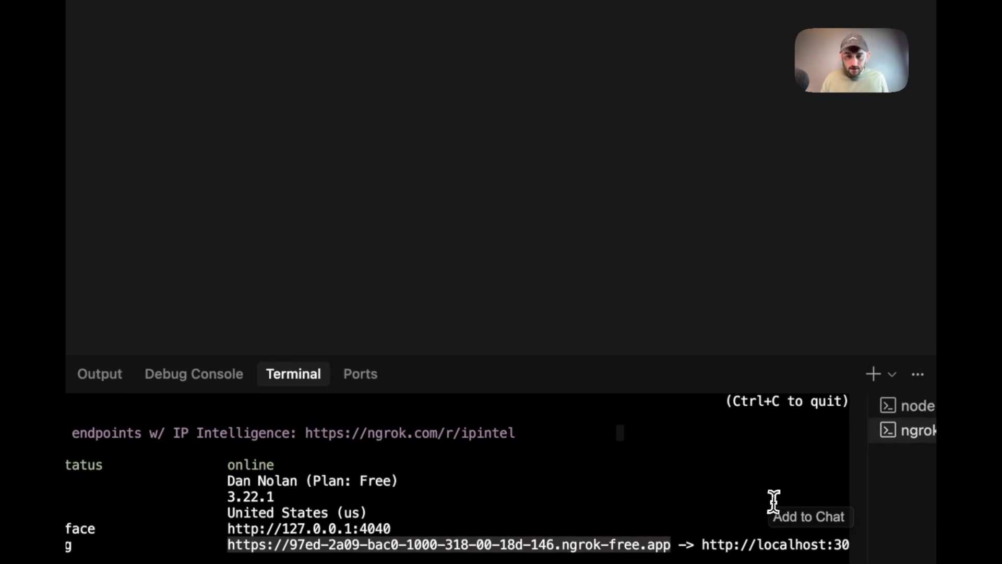
left_click(449, 160)
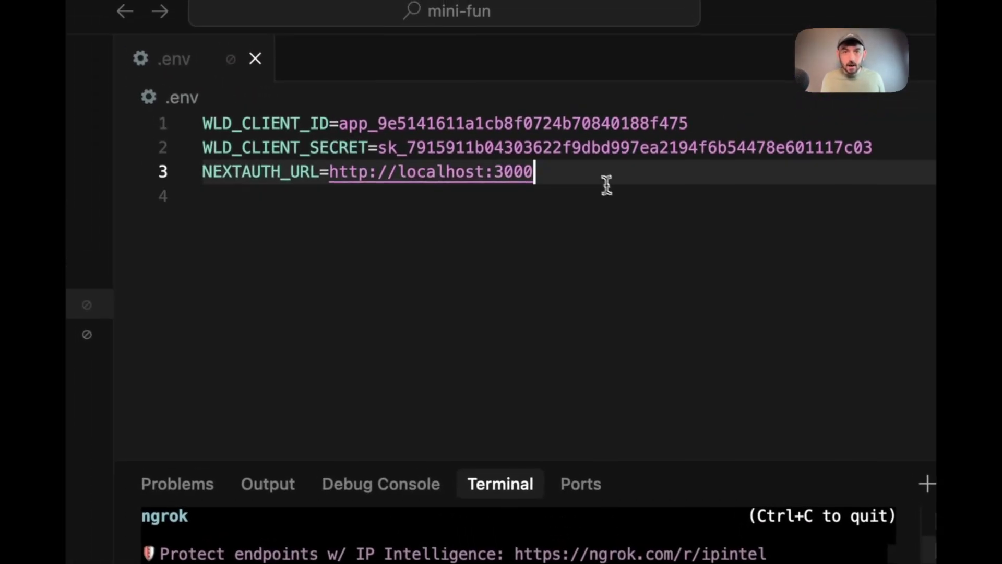
left_click_drag(325, 175, 327, 170)
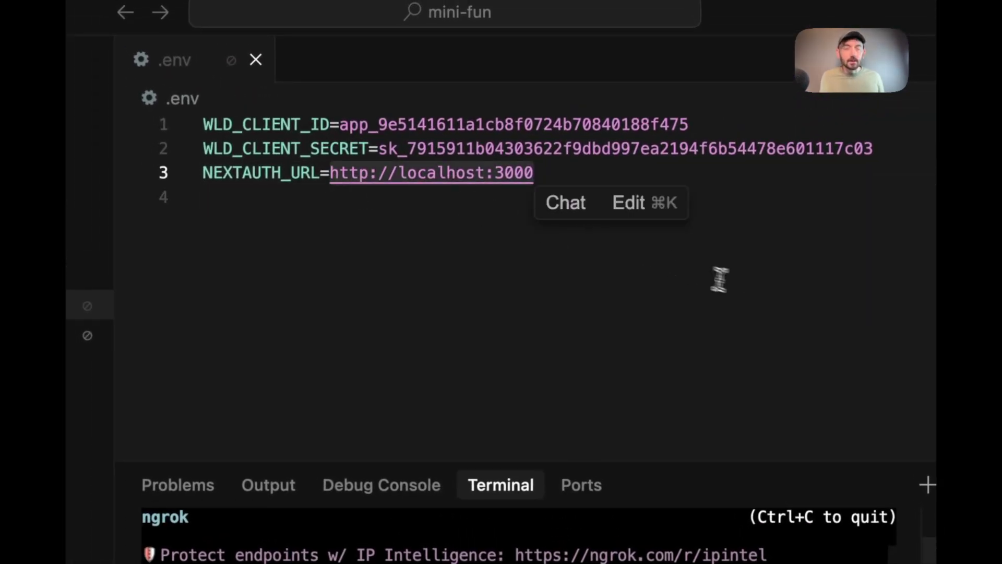
key("super+v")
key("super+s")
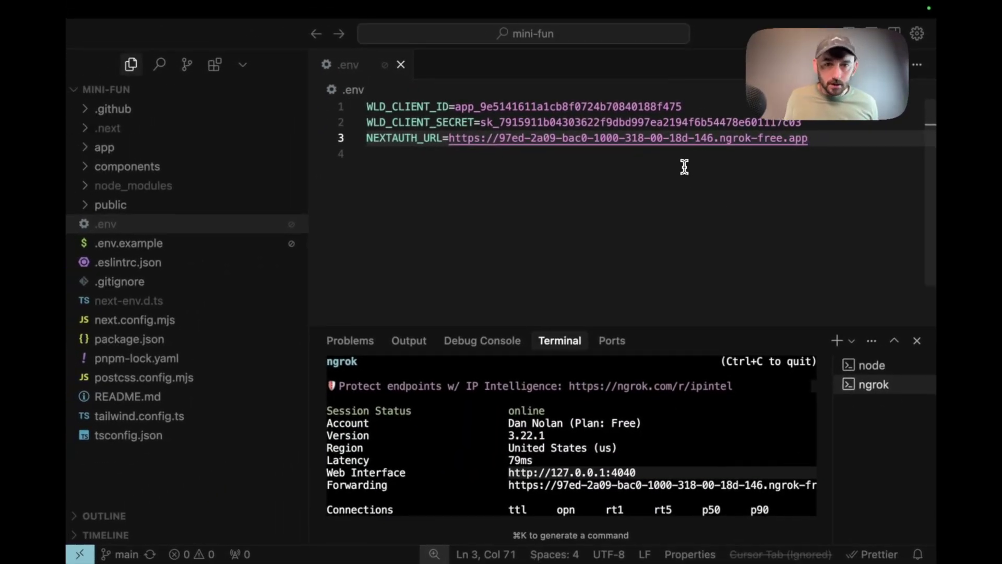
double_click(405, 138)
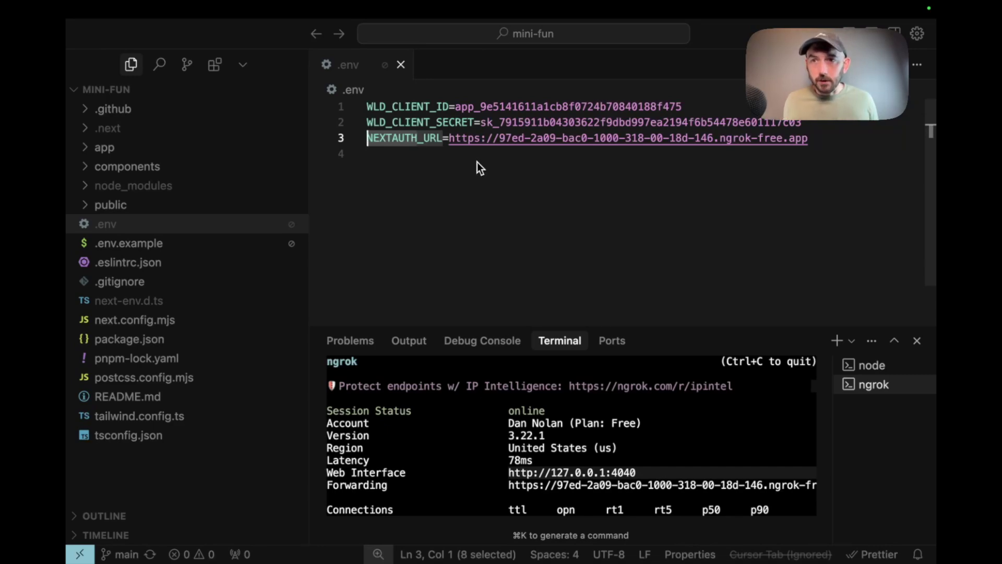
Switch to the Developer Portal in the browser and review the client information and redirects under Sign in with World ID.
key("ctrl+Right")
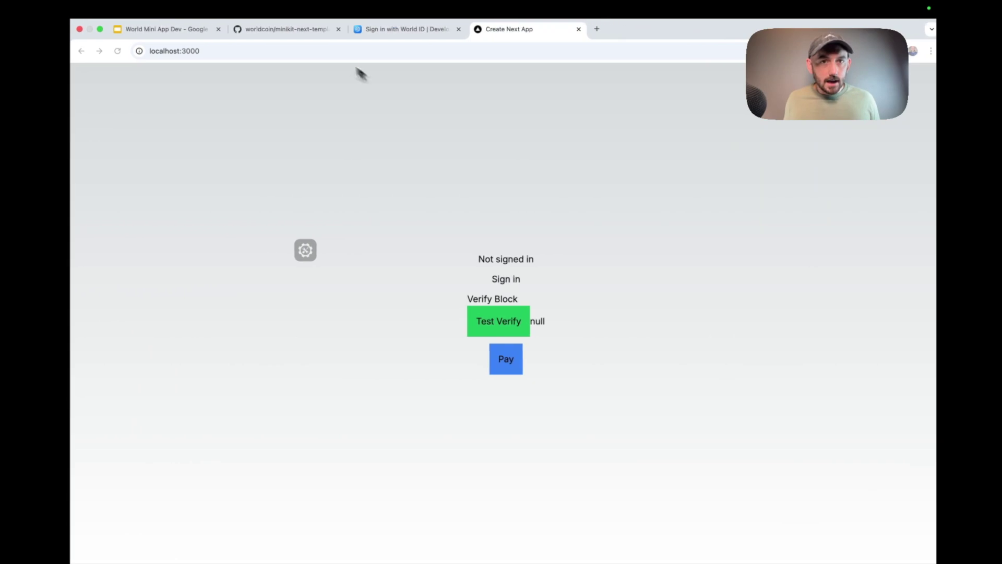
left_click(381, 46)
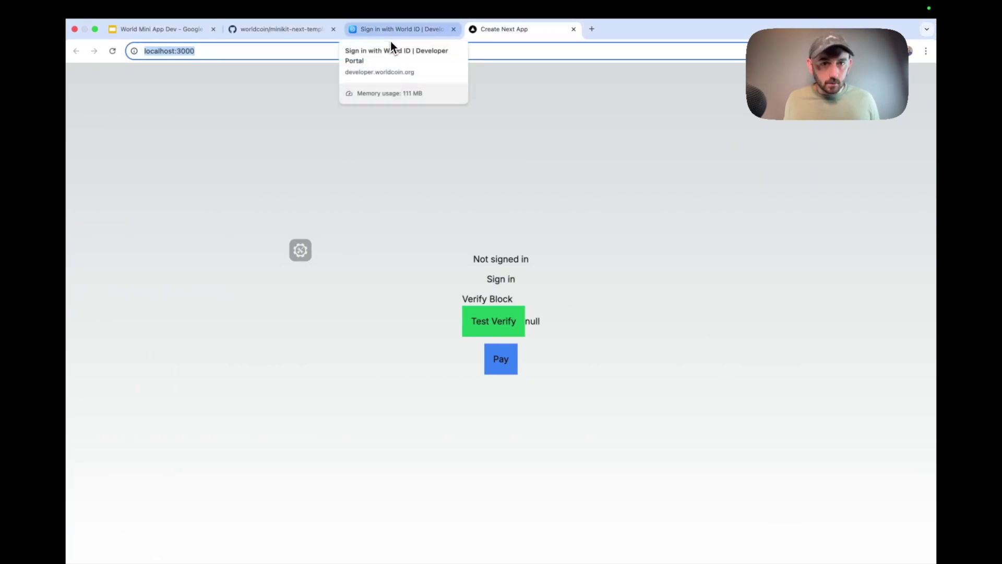
left_click(391, 41)
scroll(436, 194, "down", 4)
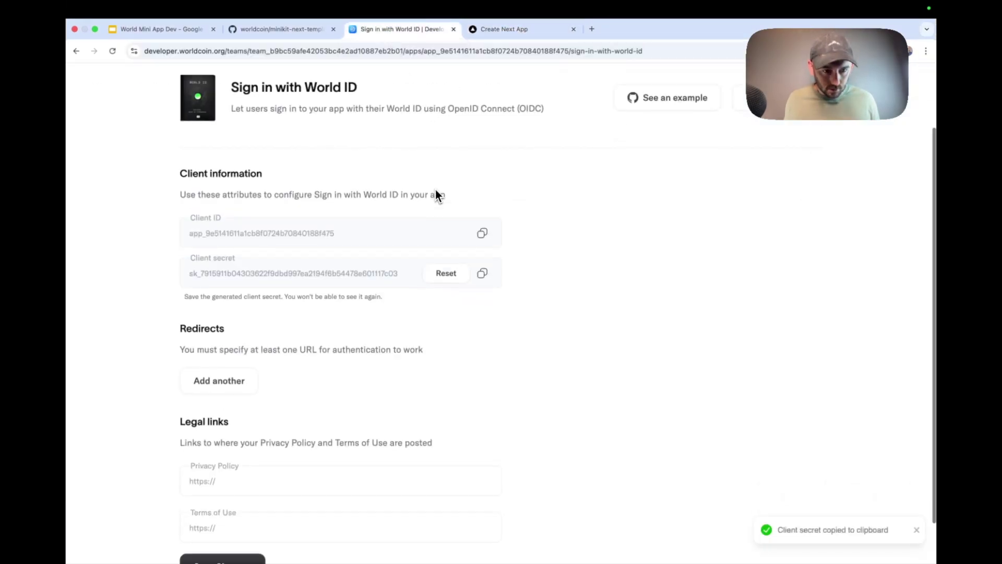
scroll(309, 334, "up", 6)
scroll(327, 413, "down", 3)
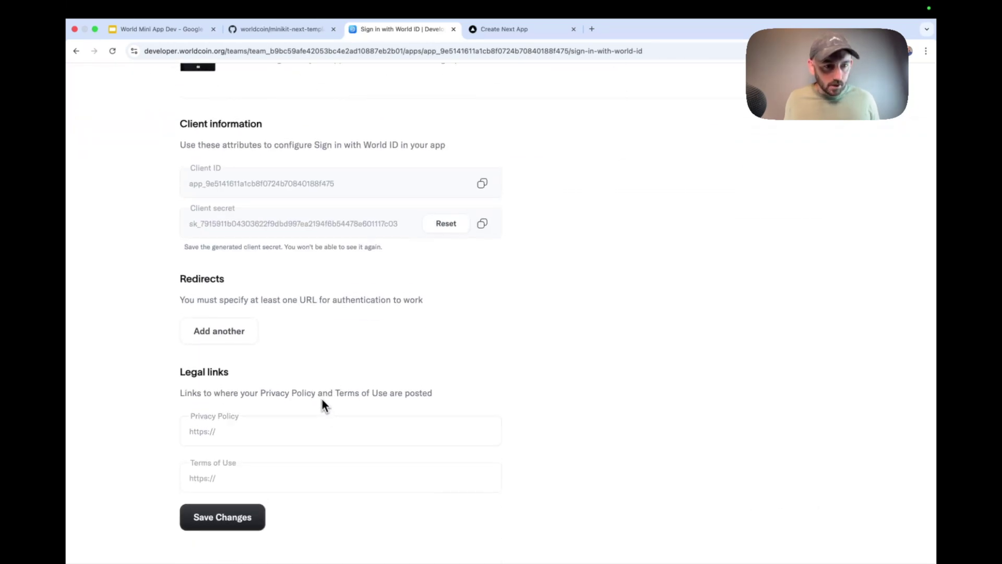
scroll(273, 352, "up", 1)
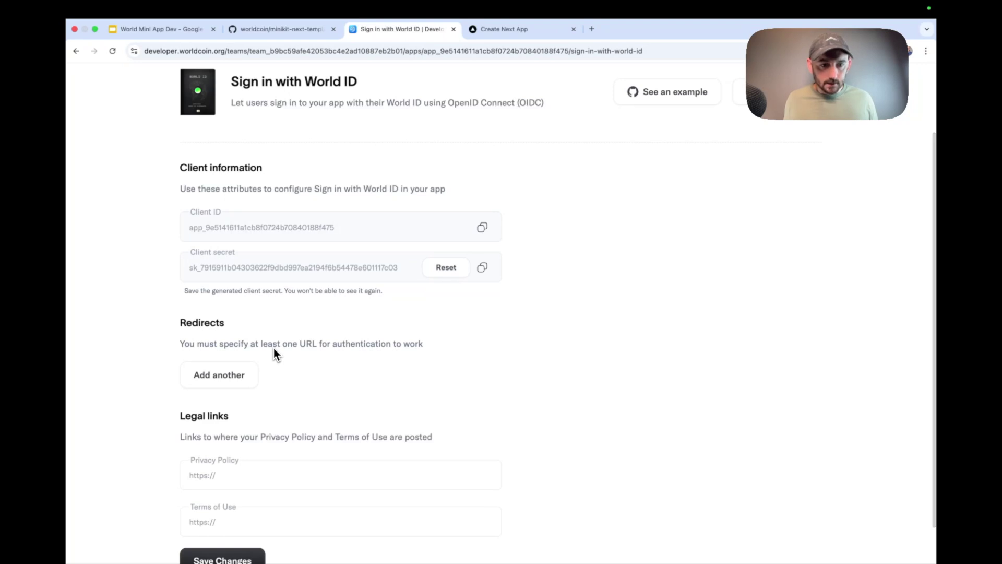
scroll(259, 374, "up", 2)
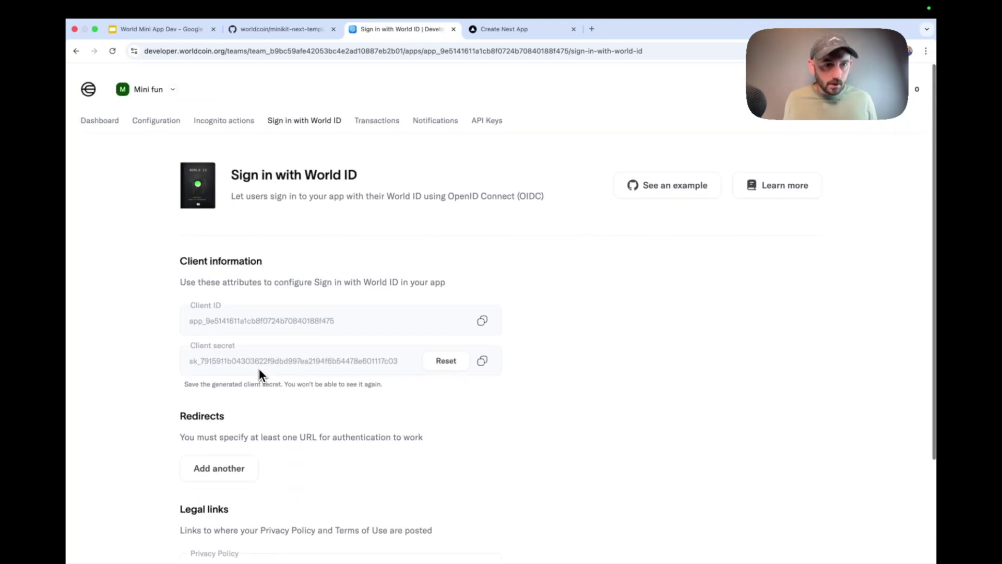
left_click(155, 107)
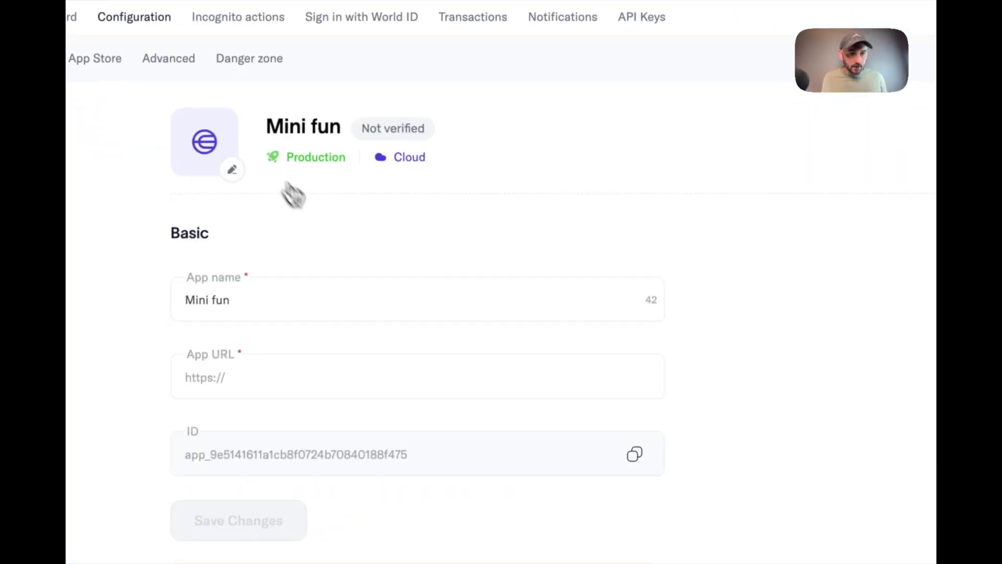
scroll(325, 228, "down", 3)
left_click(307, 261)
key("ctrl+v")
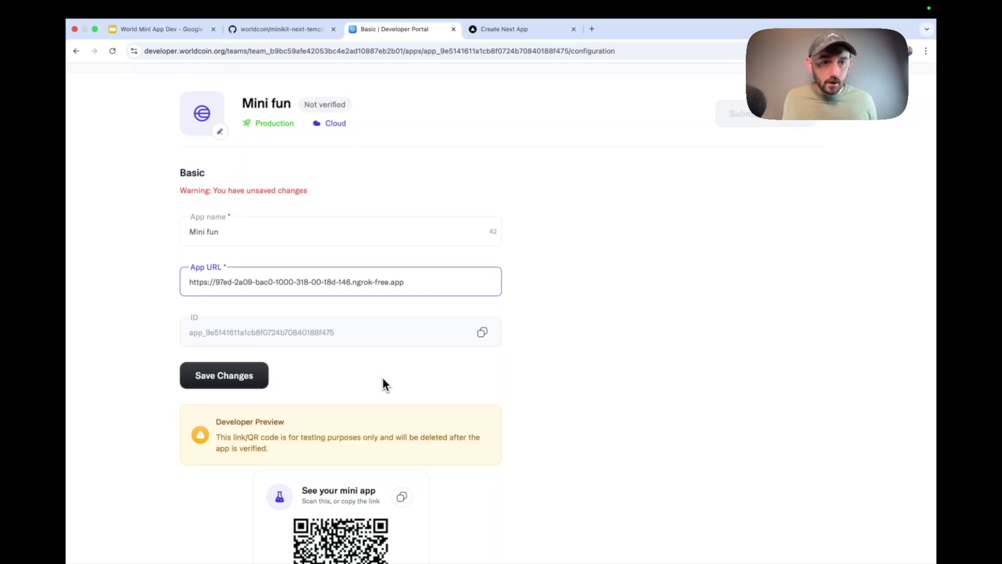
left_click(264, 384)
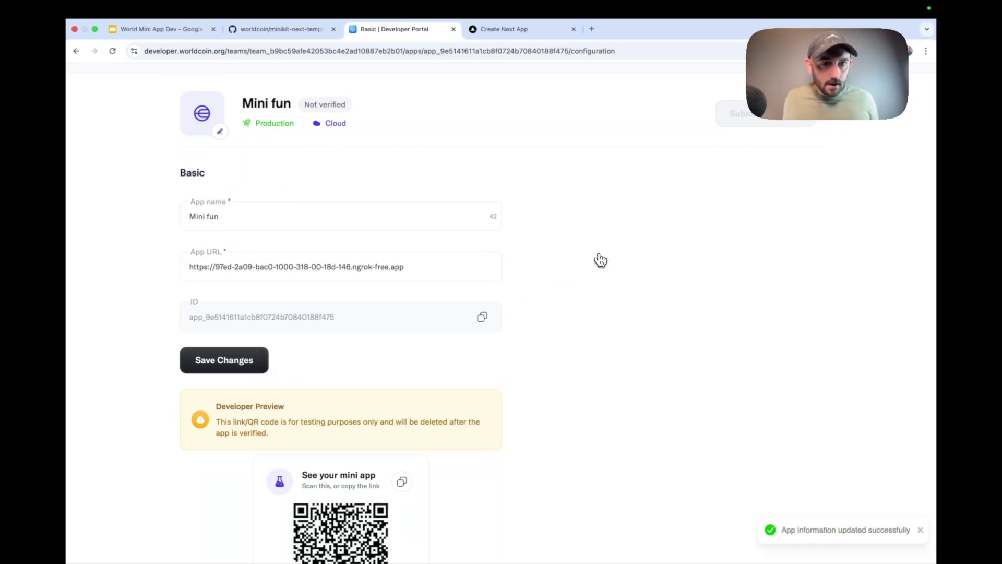
Add the ngrok URL followed by /api/auth/callback/worldcoin as a redirect under Sign in with World ID, and save the changes.
scroll(600, 260, "up", 3)
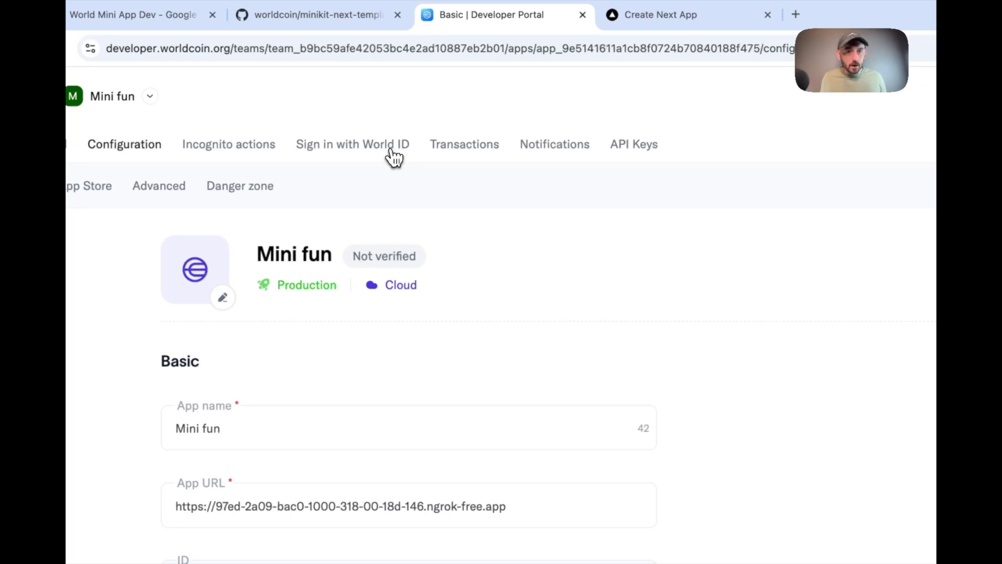
left_click(394, 156)
scroll(392, 156, "down", 5)
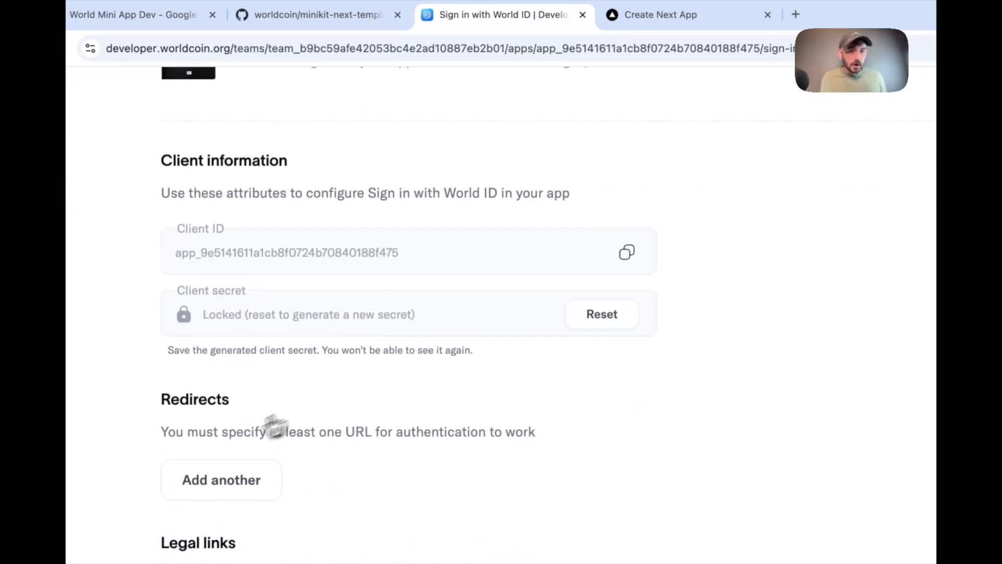
left_click_drag(168, 435, 755, 433)
left_click(756, 432)
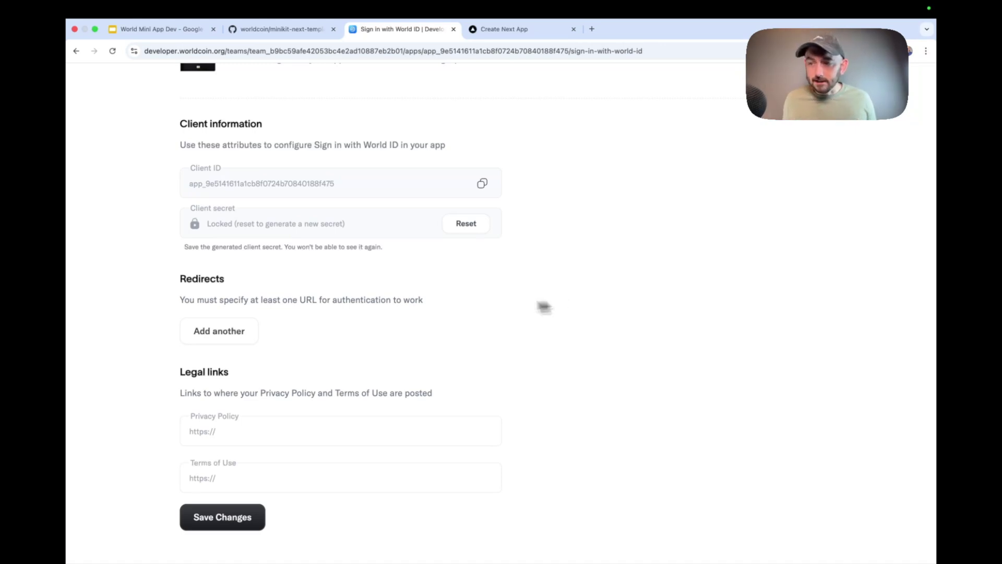
left_click(240, 333)
key("super+v")
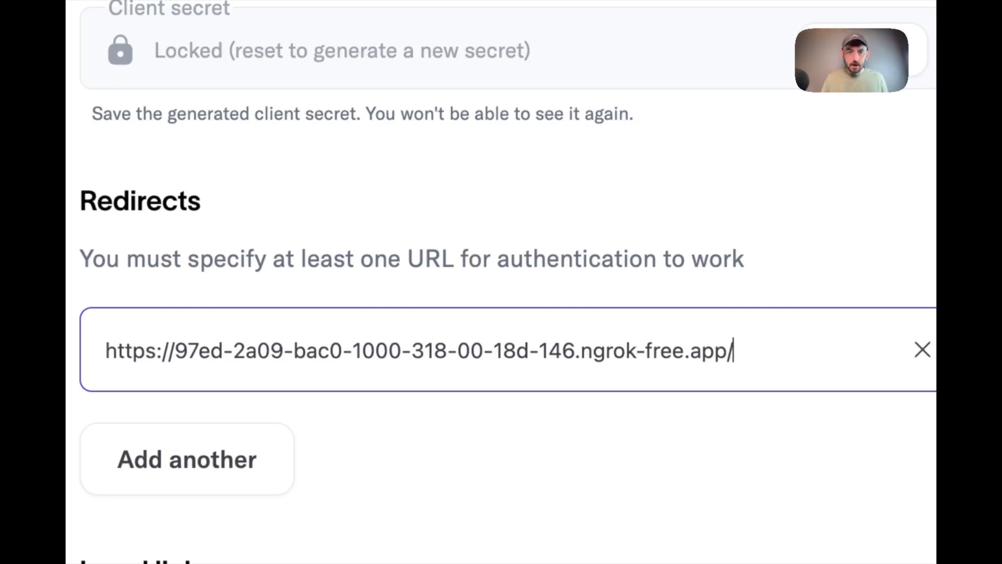
type("api")
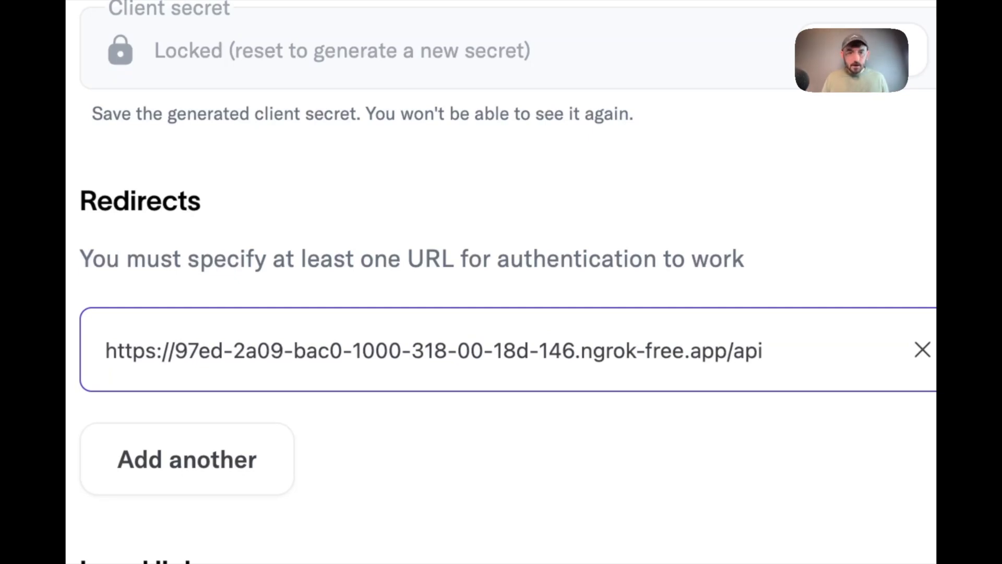
type("/auth/callback/worldcoin")
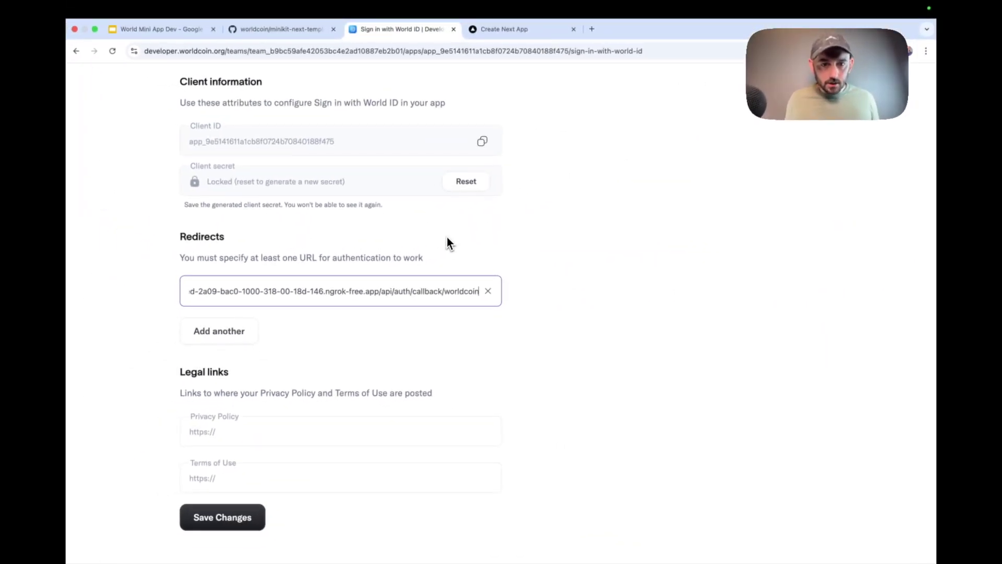
left_click(229, 516)
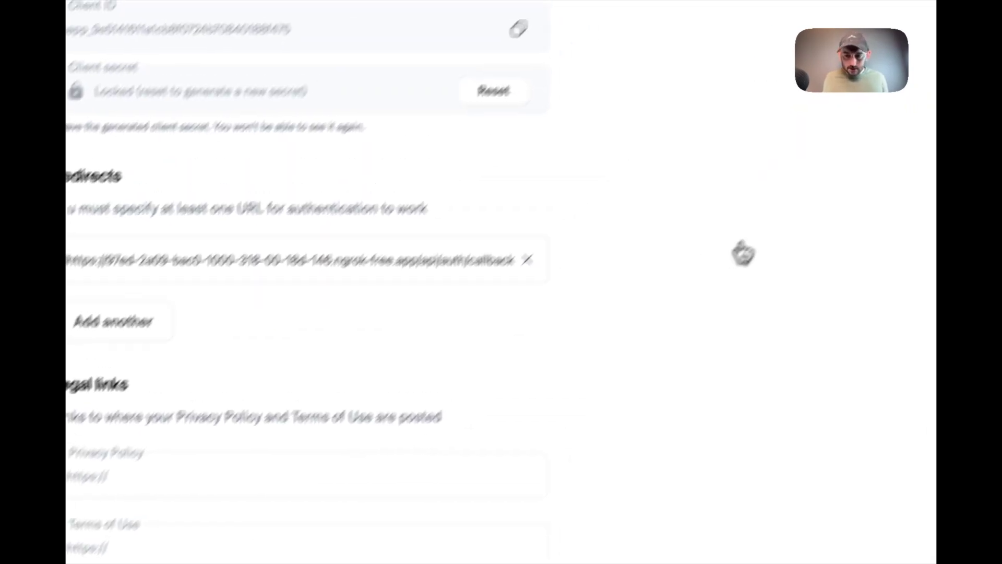
Open app/api/auth/[...nextauth]/route.ts in Cursor and examine the worldcoin provider settings.
key("super+Tab")
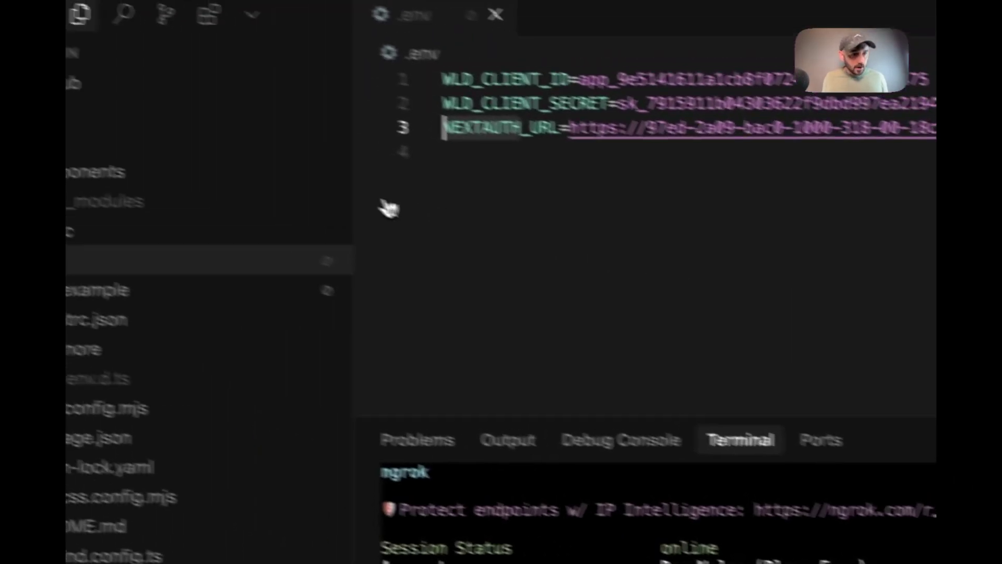
left_click(263, 166)
left_click(259, 198)
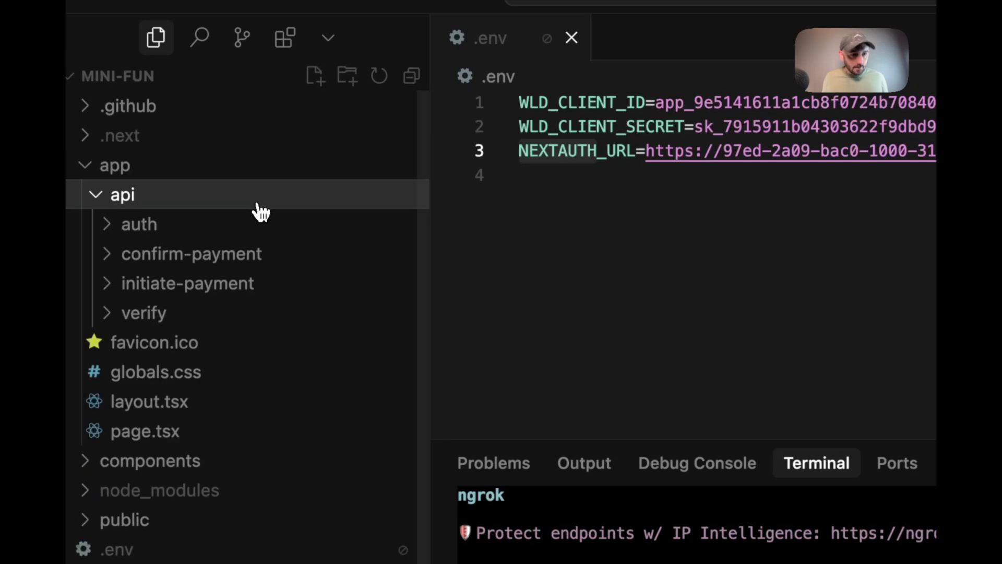
left_click(239, 230)
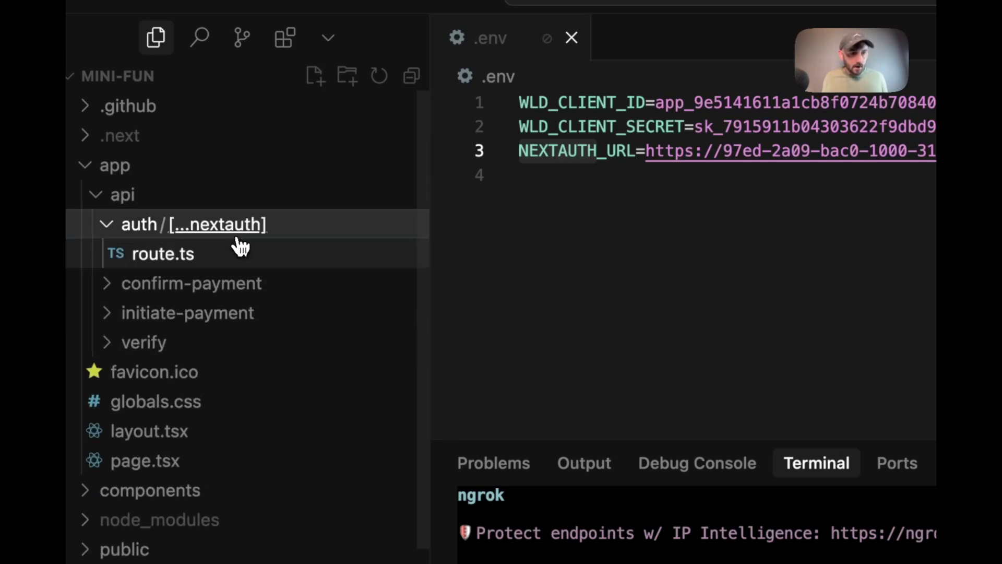
left_click(238, 256)
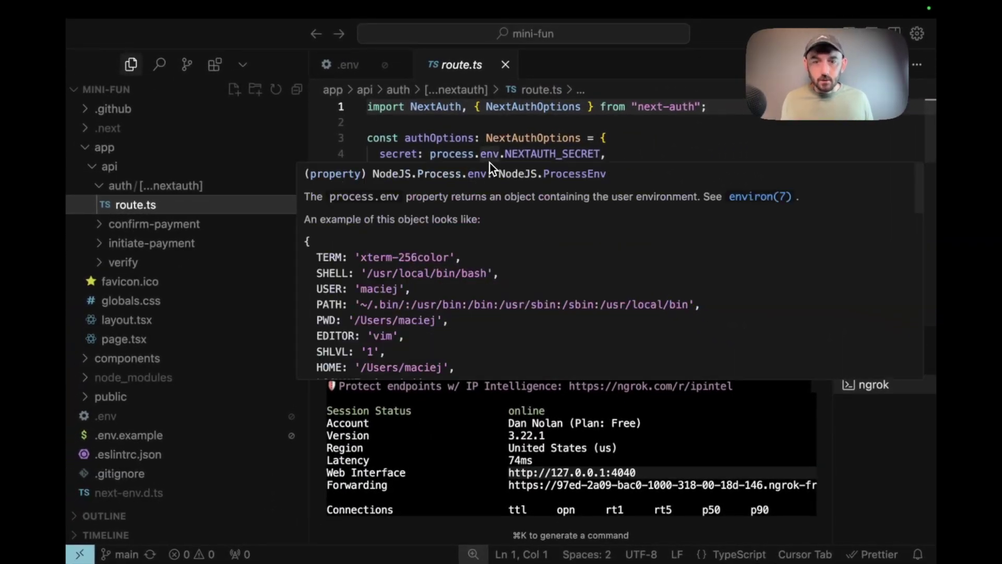
scroll(615, 186, "down", 3)
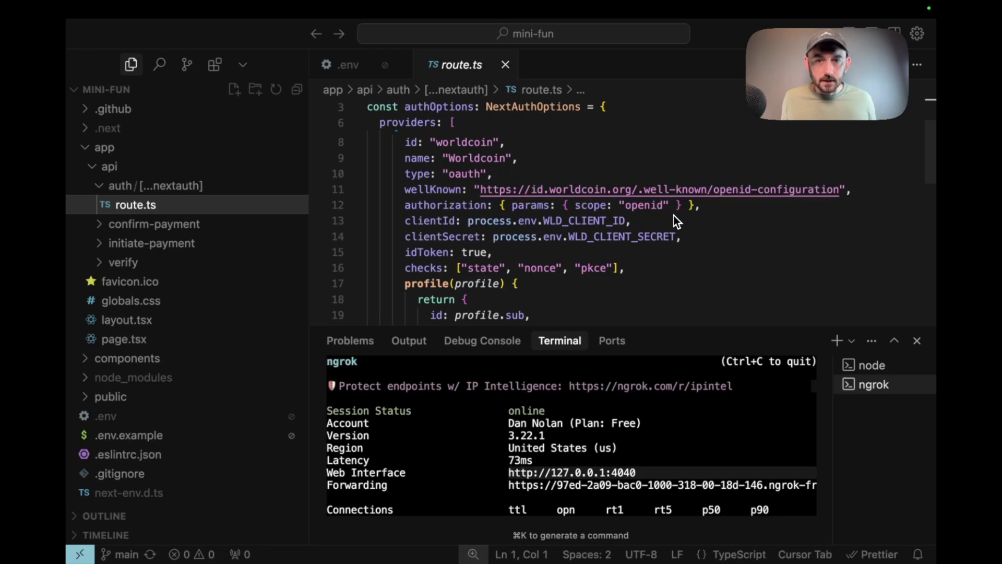
Return to the Developer Portal in the browser and open Mini fun's configuration page.
key("ctrl+Right")
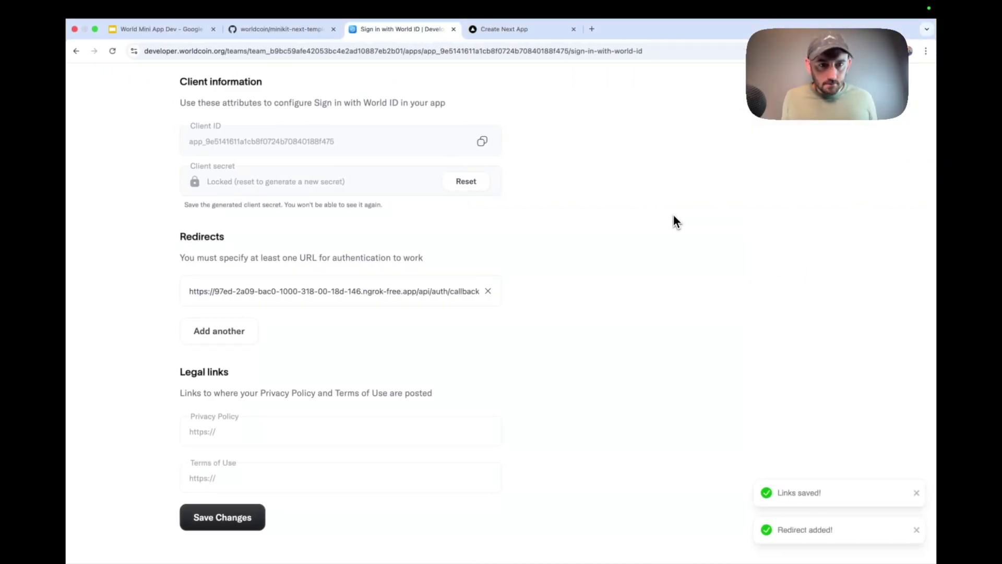
scroll(674, 216, "up", 5)
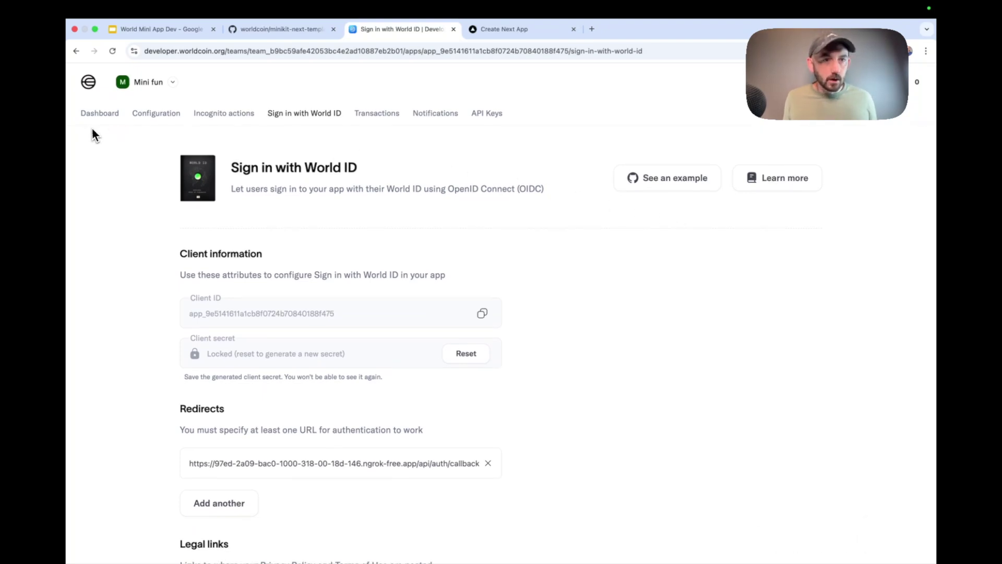
left_click(146, 119)
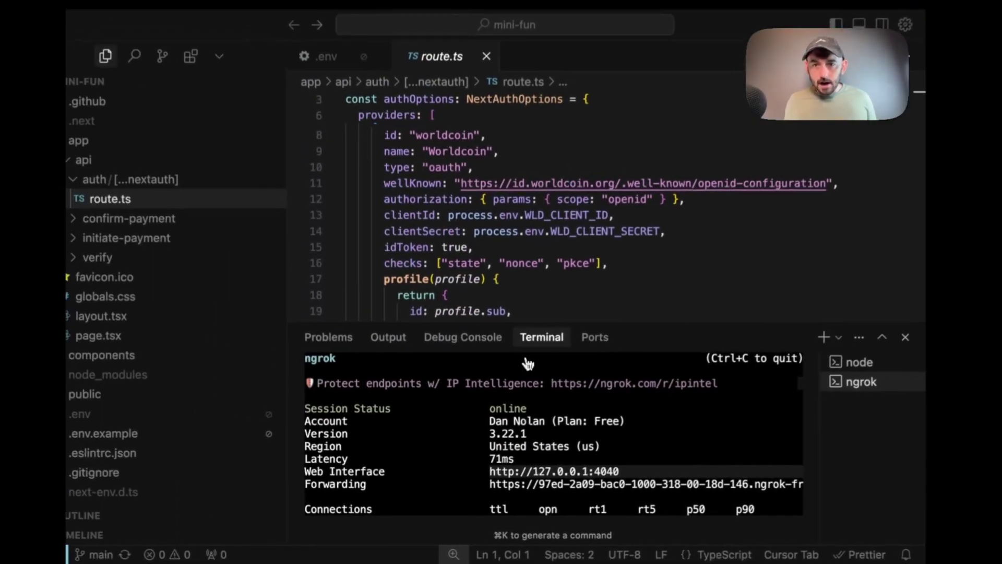
Check the mirrored phone on the desktop, and return to the mini app's preview QR code in the browser.
key("ctrl+Up")
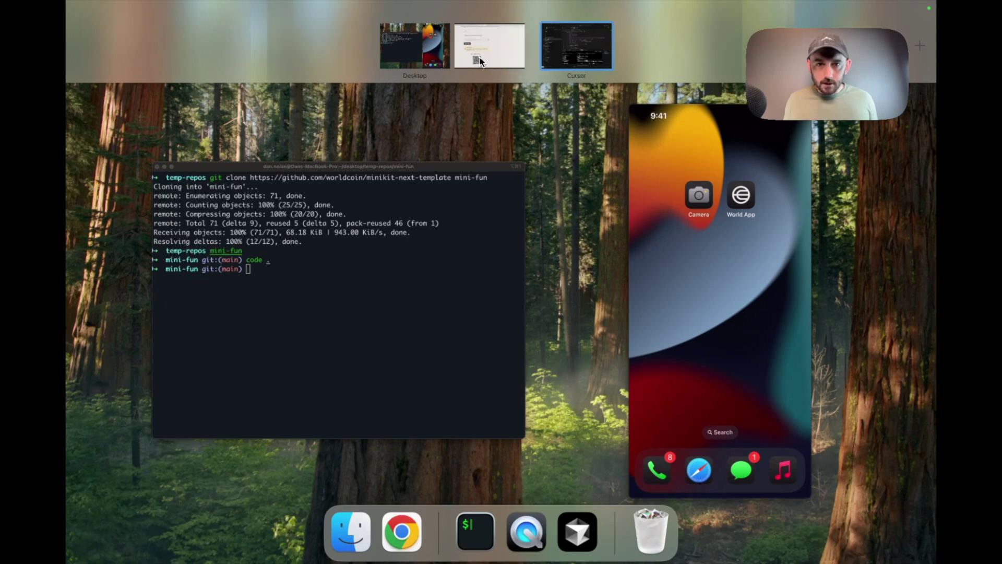
left_click(477, 55)
key("ctrl+Left")
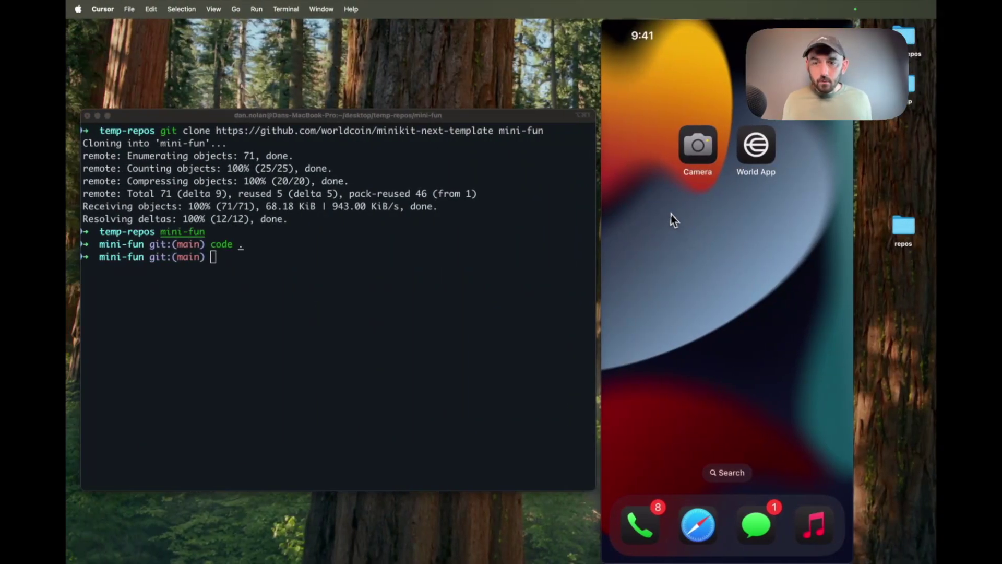
key("ctrl+Right")
key("ctrl+Right")
key("ctrl+Left")
key("ctrl+Left")
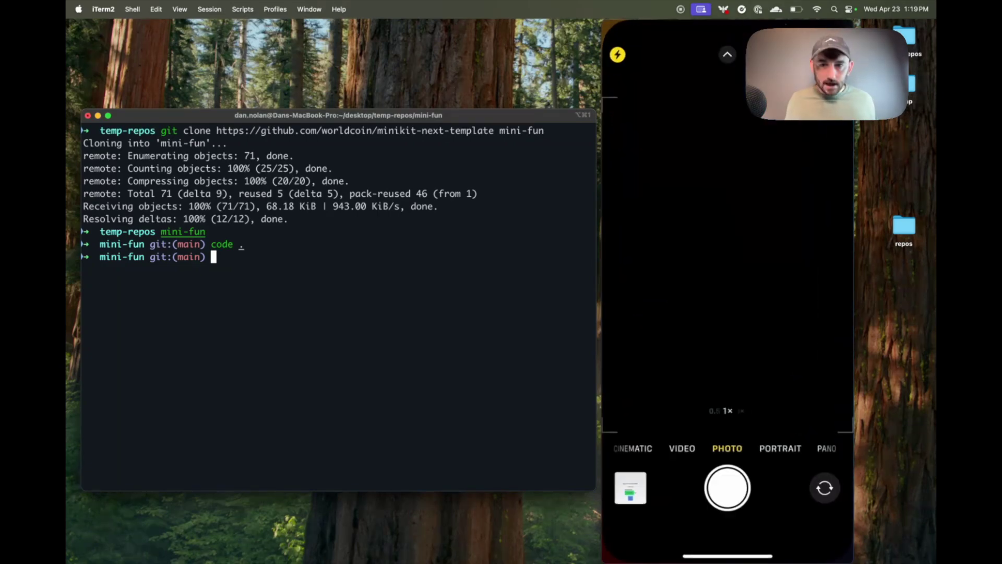
key("ctrl+Right")
key("ctrl+Right")
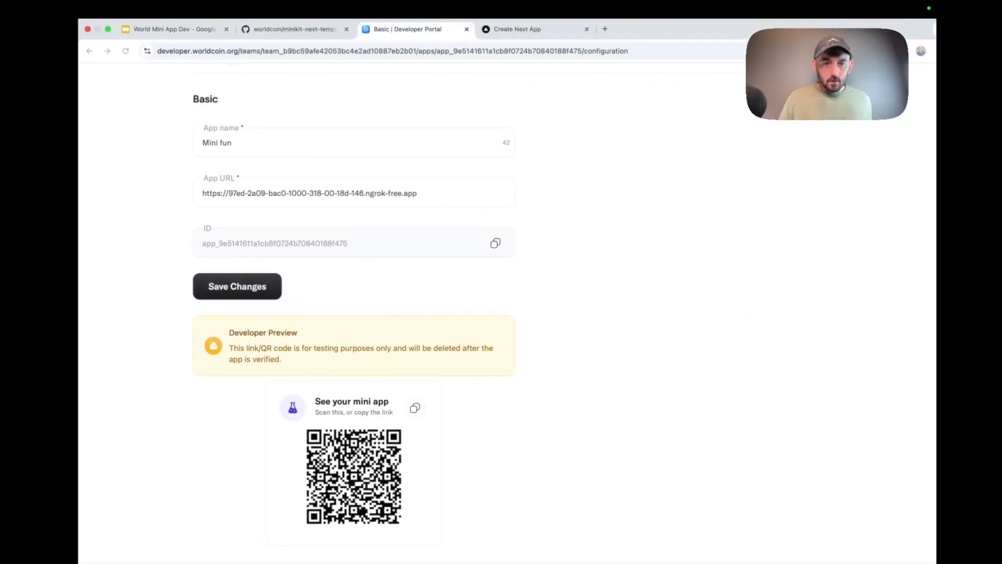